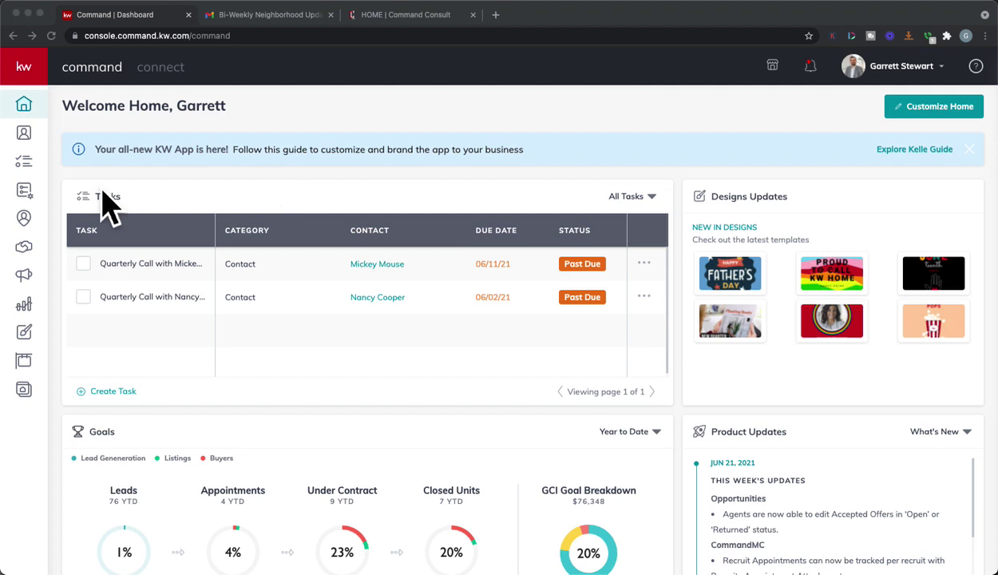
- Search all contacts by the contact's first name and open the matching record tagged Associate, KW and Mega Camp
{"action": "left_click", "coordinate": [41, 142]}
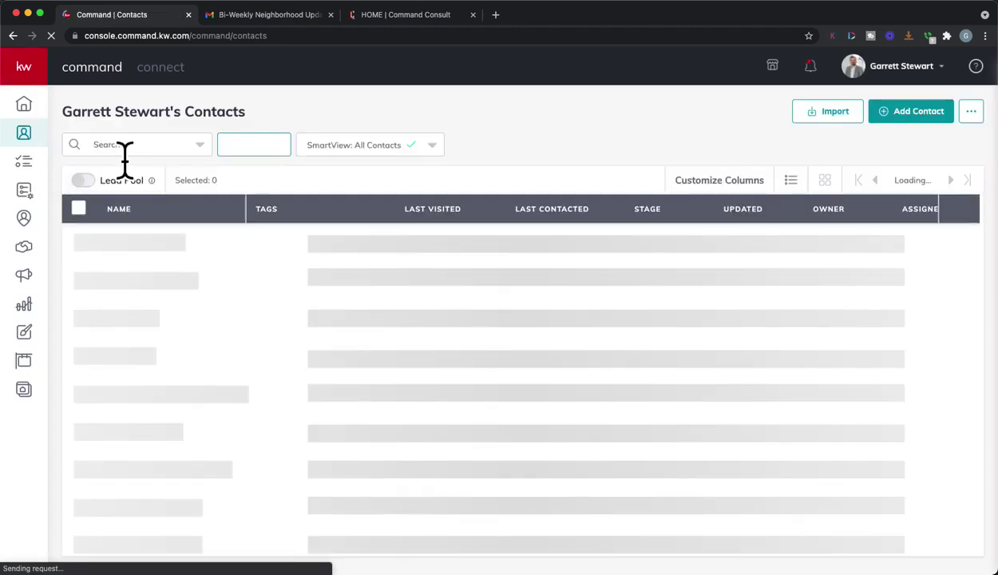
{"action": "left_click", "coordinate": [119, 146]}
{"action": "type", "text": "garr"}
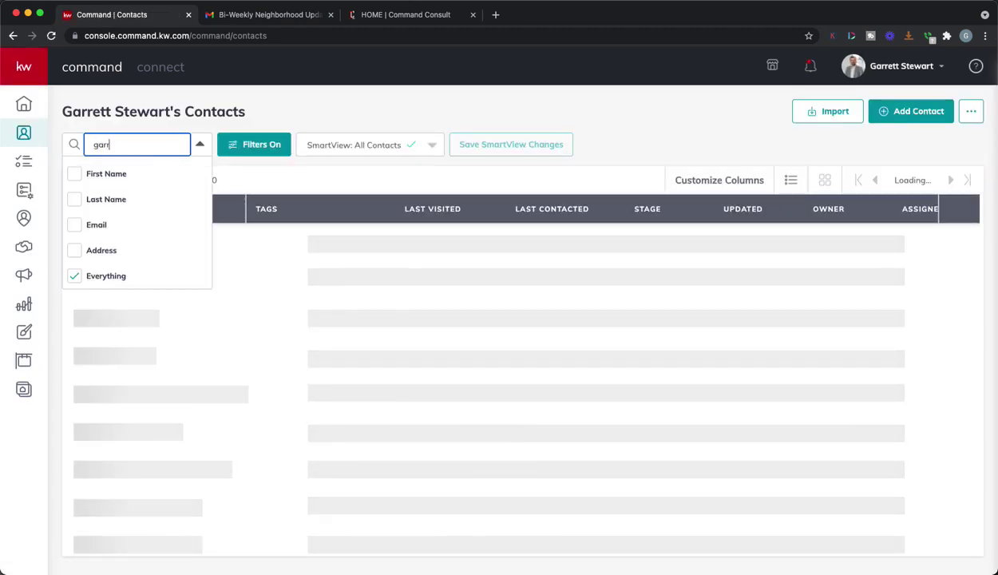
{"action": "type", "text": "ett"}
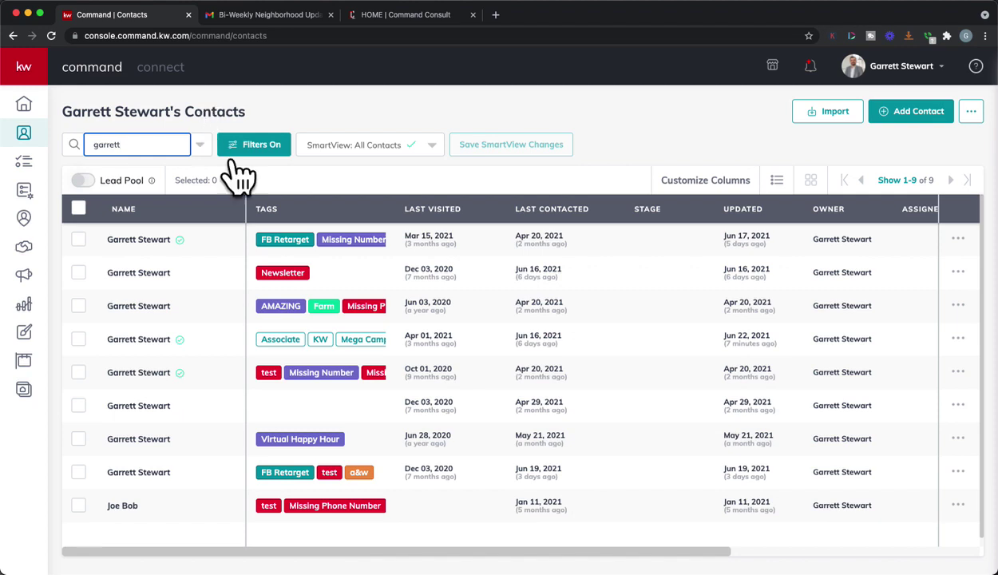
{"action": "left_click", "coordinate": [160, 342]}
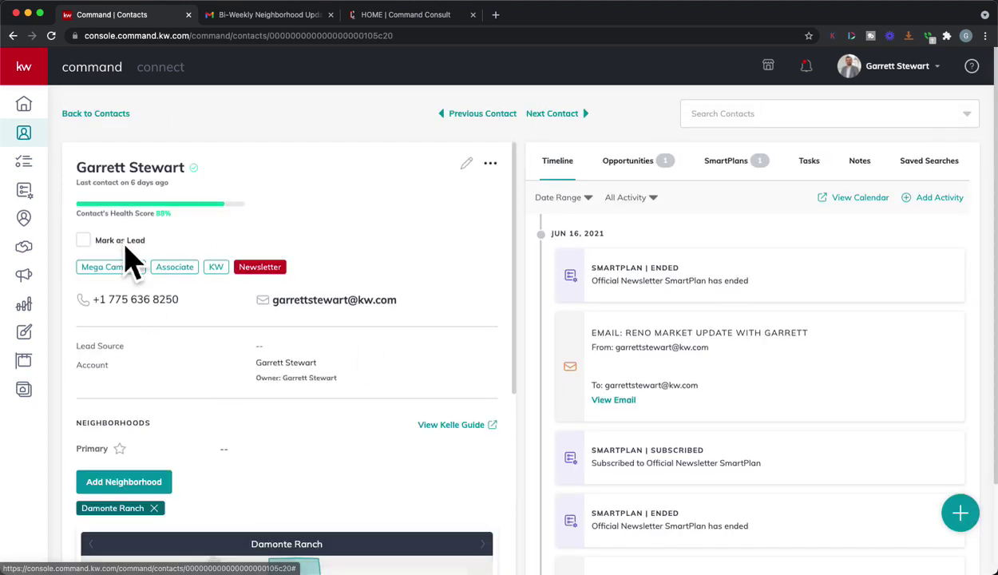
- Examine the contact's Neighborhoods and additional contact information, and briefly open the neighborhood search without adding one
{"action": "scroll", "coordinate": [212, 507], "scroll_direction": "down", "scroll_amount": 4}
{"action": "scroll", "coordinate": [318, 343], "scroll_direction": "down", "scroll_amount": 2}
{"action": "scroll", "coordinate": [248, 542], "scroll_direction": "down", "scroll_amount": 3}
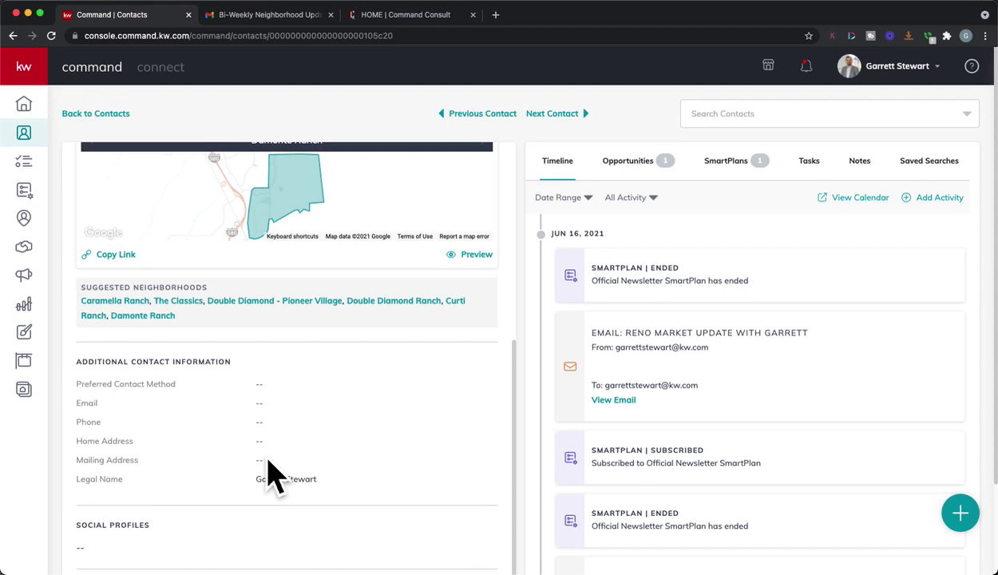
{"action": "scroll", "coordinate": [272, 475], "scroll_direction": "up", "scroll_amount": 1}
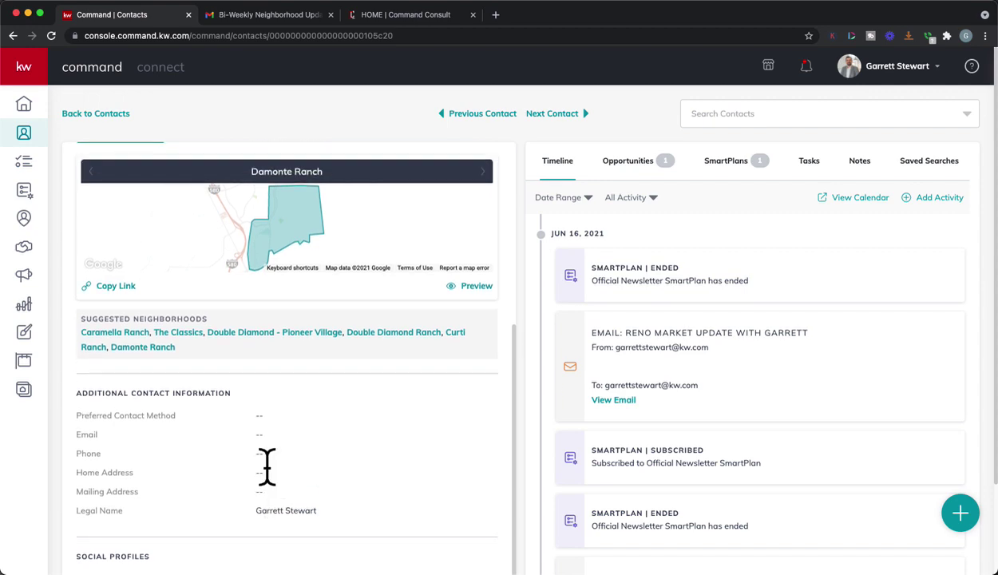
{"action": "scroll", "coordinate": [198, 378], "scroll_direction": "up", "scroll_amount": 3}
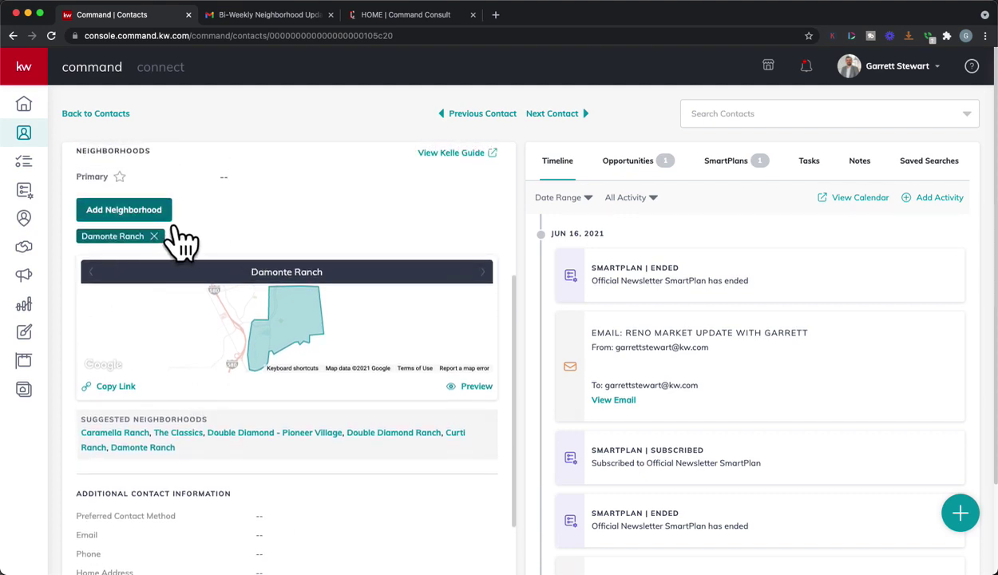
{"action": "left_click", "coordinate": [168, 217]}
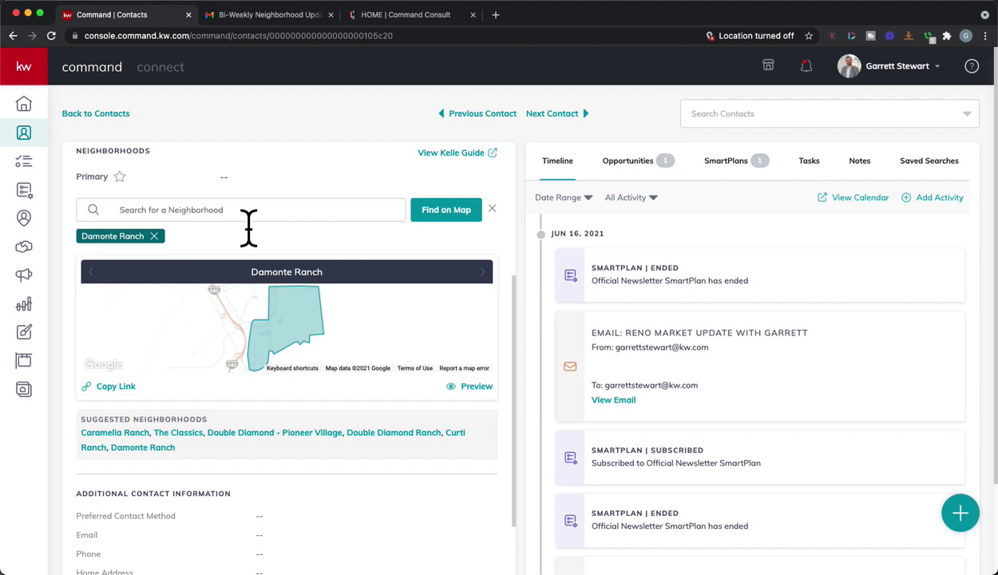
{"action": "left_click", "coordinate": [493, 210]}
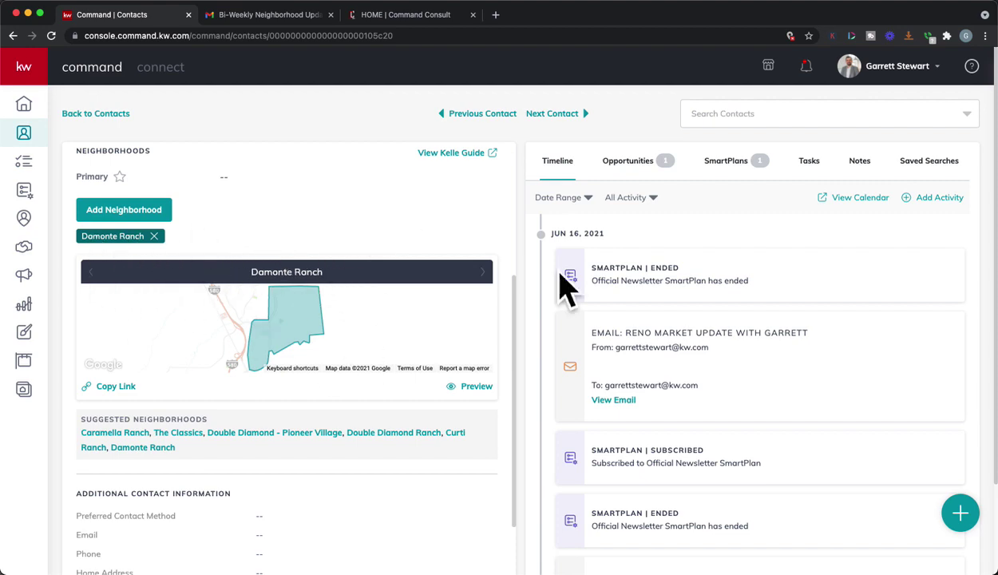
- Find the Bi-Weekly Neighborhood Update email in the contact's timeline and view the received message in Gmail
{"action": "scroll", "coordinate": [687, 364], "scroll_direction": "down", "scroll_amount": 3}
{"action": "scroll", "coordinate": [702, 371], "scroll_direction": "down", "scroll_amount": 5}
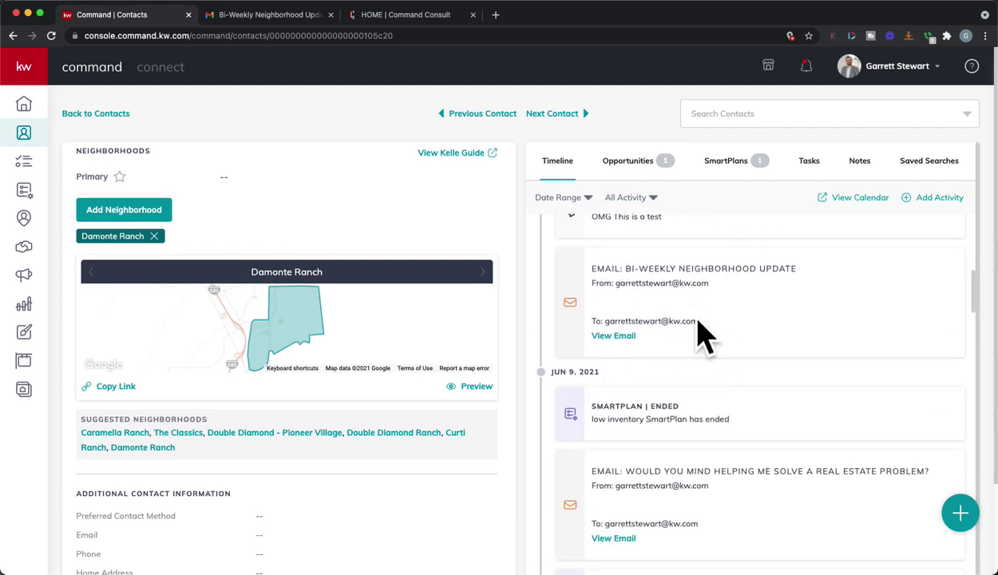
{"action": "left_click", "coordinate": [278, 16]}
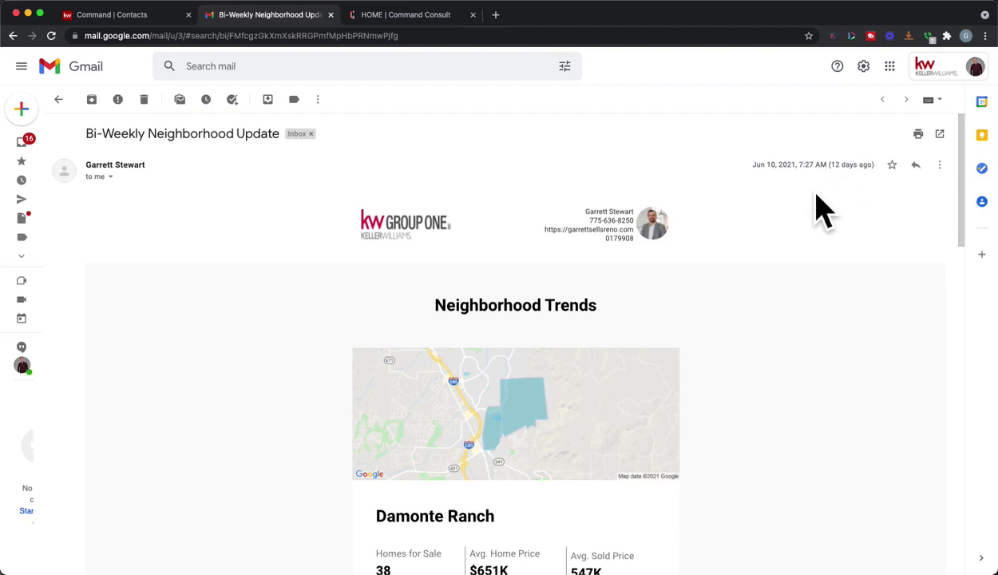
{"action": "scroll", "coordinate": [389, 379], "scroll_direction": "down", "scroll_amount": 1}
{"action": "scroll", "coordinate": [393, 391], "scroll_direction": "down", "scroll_amount": 5}
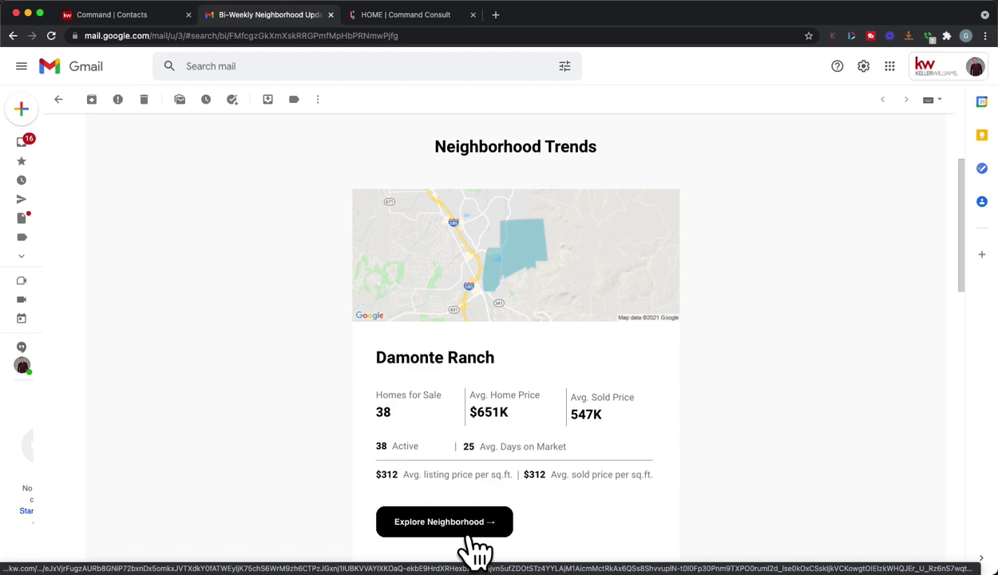
{"action": "scroll", "coordinate": [531, 435], "scroll_direction": "up", "scroll_amount": 3}
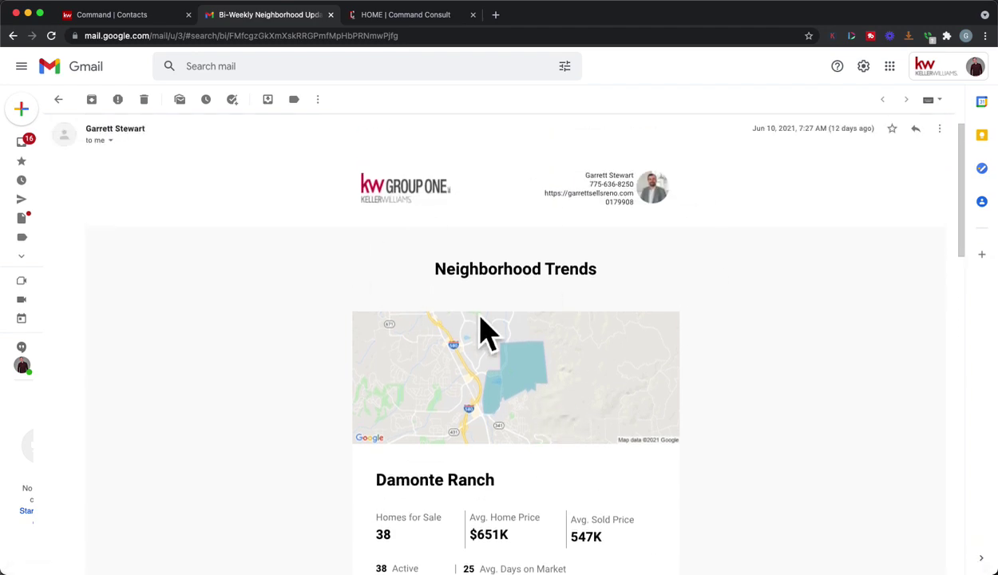
- Read through the Damonte Ranch neighborhood trends in the email and open its Explore Neighborhood link
{"action": "scroll", "coordinate": [559, 328], "scroll_direction": "down", "scroll_amount": 3}
{"action": "scroll", "coordinate": [447, 287], "scroll_direction": "down", "scroll_amount": 3}
{"action": "scroll", "coordinate": [473, 315], "scroll_direction": "down", "scroll_amount": 1}
{"action": "scroll", "coordinate": [530, 209], "scroll_direction": "down", "scroll_amount": 1}
{"action": "scroll", "coordinate": [523, 207], "scroll_direction": "down", "scroll_amount": 5}
{"action": "scroll", "coordinate": [427, 455], "scroll_direction": "up", "scroll_amount": 6}
{"action": "scroll", "coordinate": [442, 462], "scroll_direction": "down", "scroll_amount": 3}
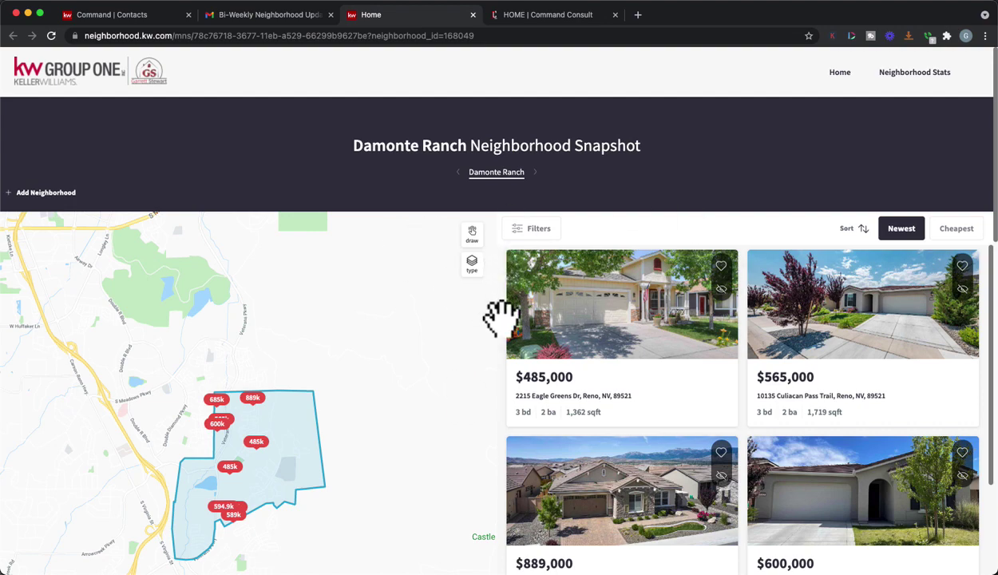
- Switch back to the contact record in Command and check its refreshed timeline for neighborhood viewing activity
{"action": "left_click", "coordinate": [148, 14]}
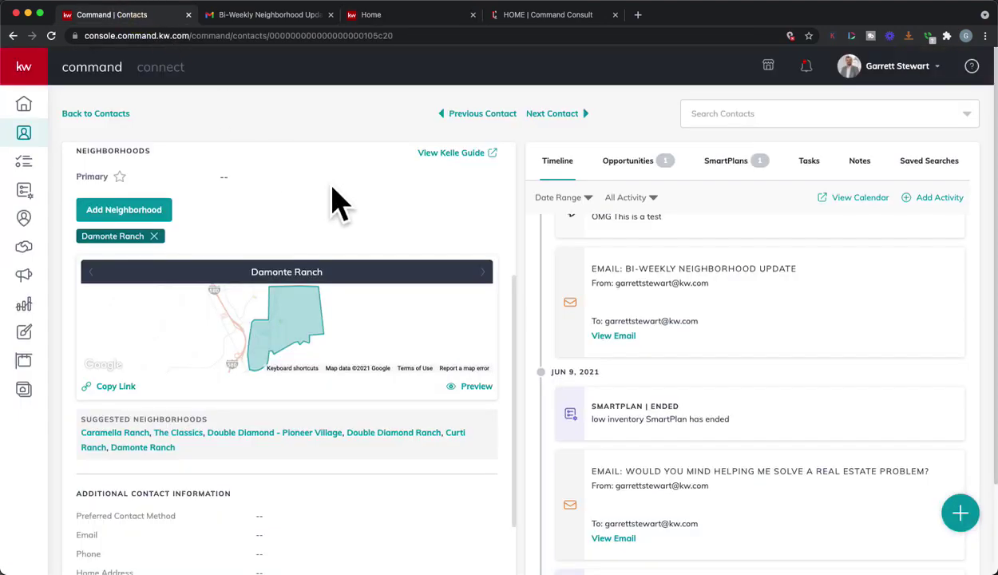
{"action": "scroll", "coordinate": [754, 335], "scroll_direction": "up", "scroll_amount": 5}
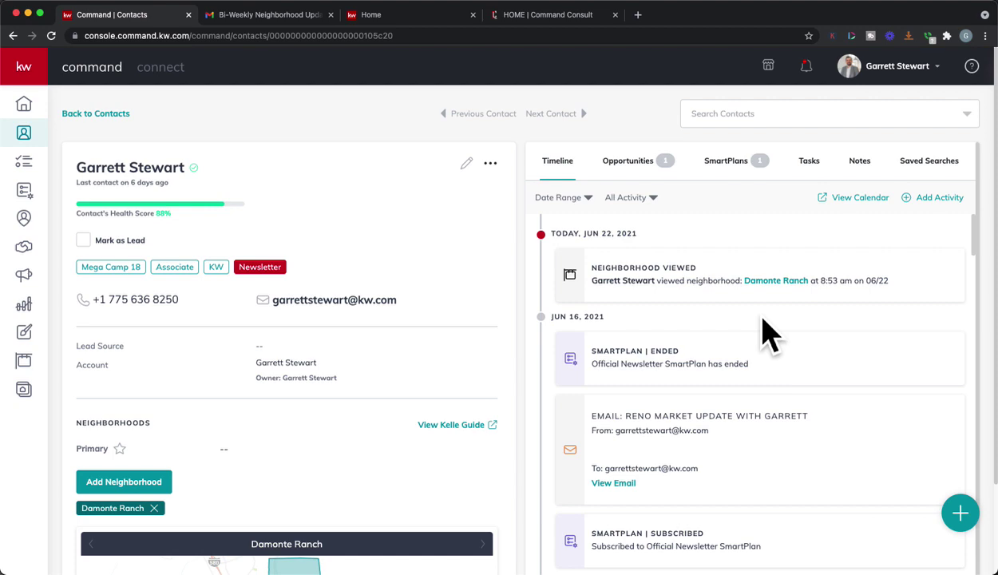
- Switch to the Damonte Ranch Neighborhood Snapshot, browse its home listings and open the $889,000 home
{"action": "left_click", "coordinate": [279, 18]}
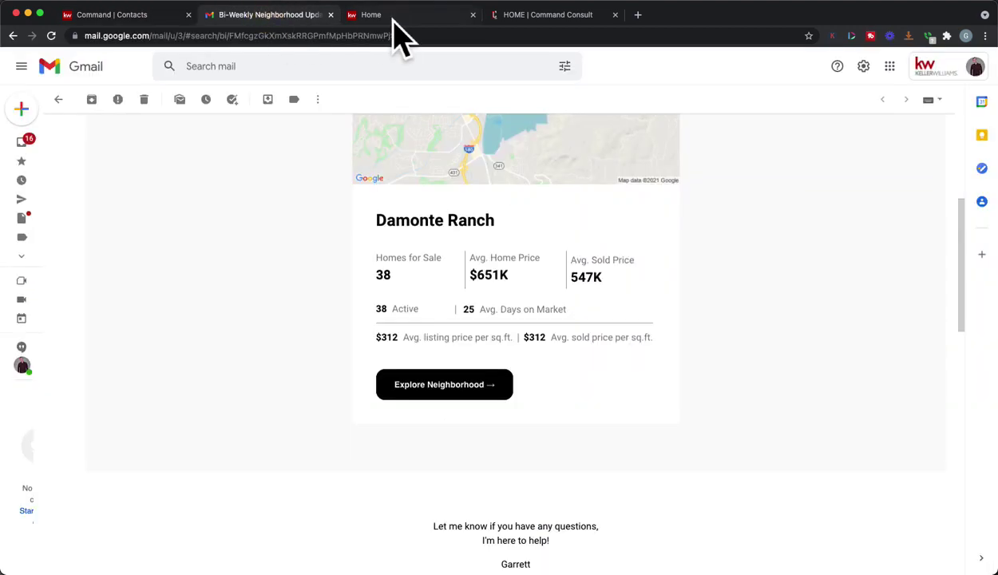
{"action": "left_click", "coordinate": [383, 17]}
{"action": "scroll", "coordinate": [747, 352], "scroll_direction": "down", "scroll_amount": 1}
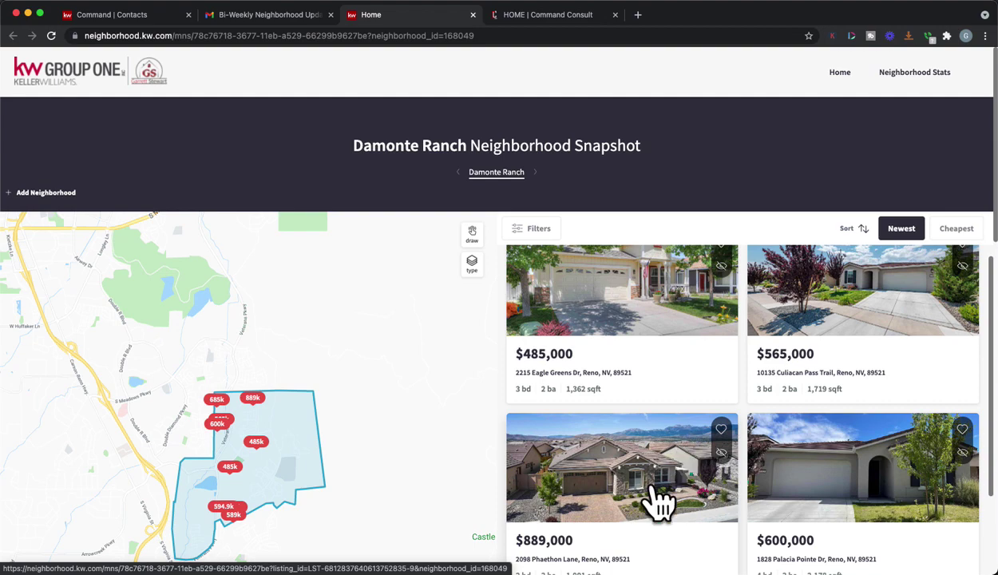
{"action": "scroll", "coordinate": [659, 502], "scroll_direction": "down", "scroll_amount": 1}
{"action": "scroll", "coordinate": [660, 501], "scroll_direction": "down", "scroll_amount": 1}
{"action": "scroll", "coordinate": [659, 501], "scroll_direction": "up", "scroll_amount": 1}
{"action": "scroll", "coordinate": [659, 501], "scroll_direction": "up", "scroll_amount": 1}
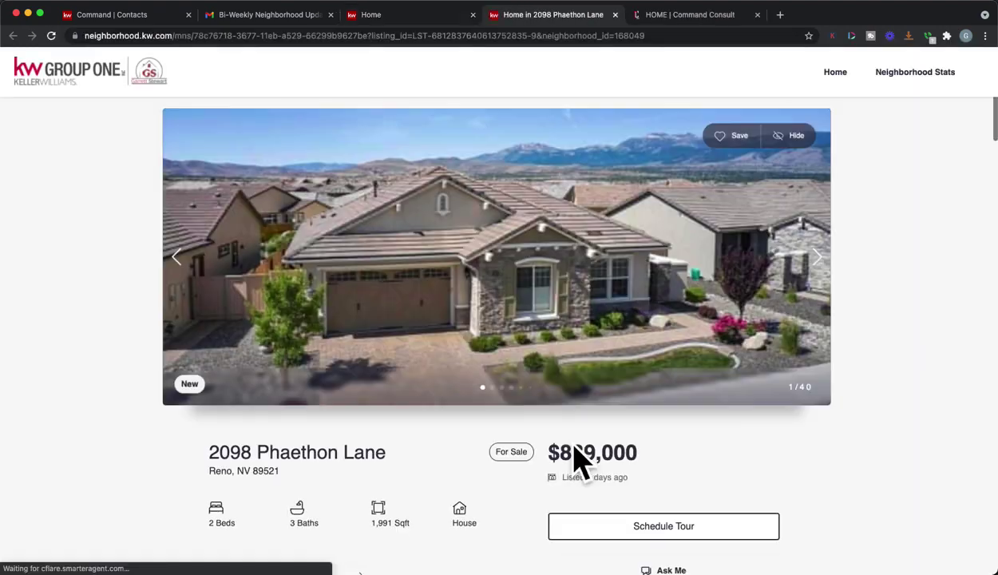
- Open the Ask Me inquiry form on the listing page and review the mortgage payment, nearby schools, neighborhood and home facts sections
{"action": "scroll", "coordinate": [180, 451], "scroll_direction": "down", "scroll_amount": 3}
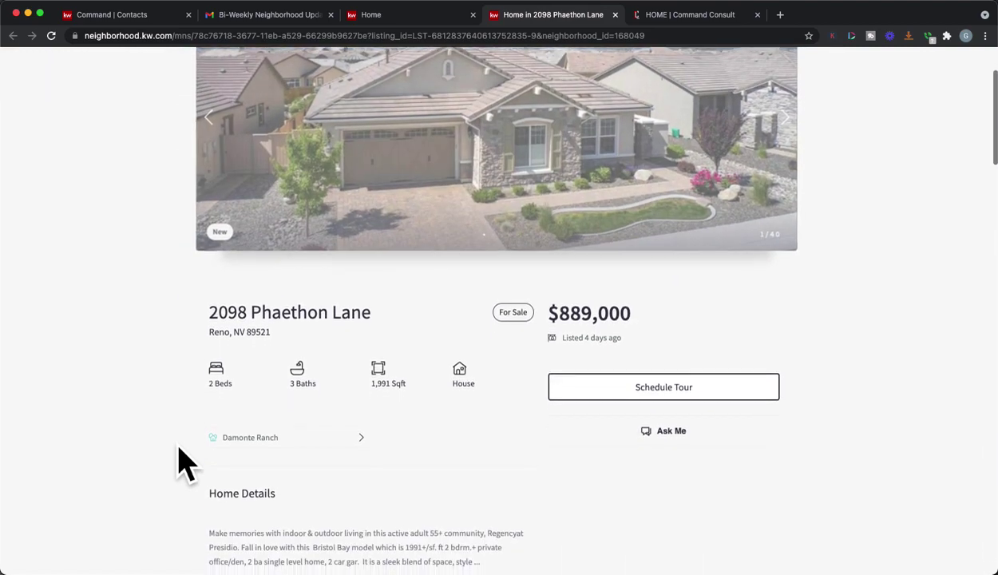
{"action": "scroll", "coordinate": [282, 423], "scroll_direction": "down", "scroll_amount": 2}
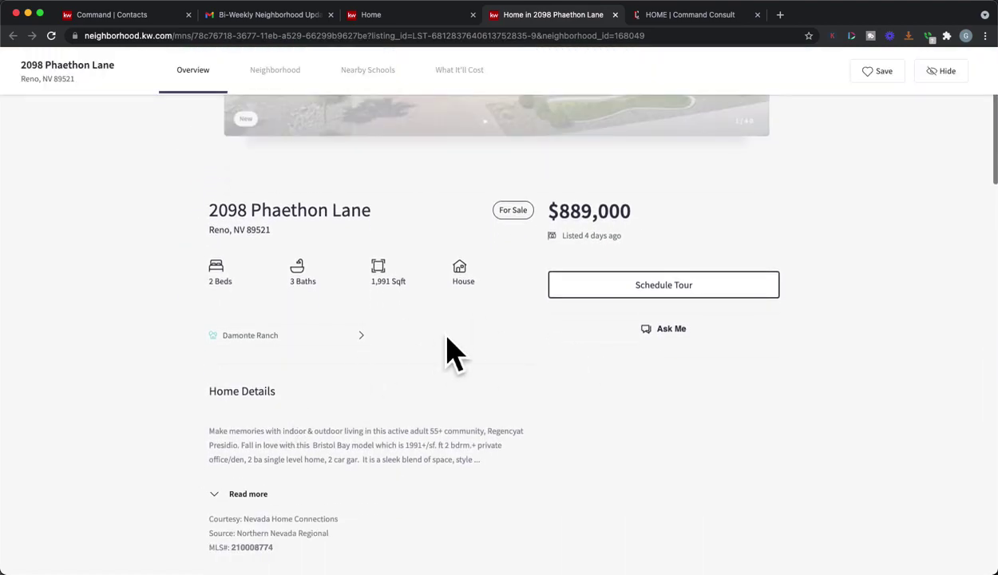
{"action": "left_click", "coordinate": [676, 335]}
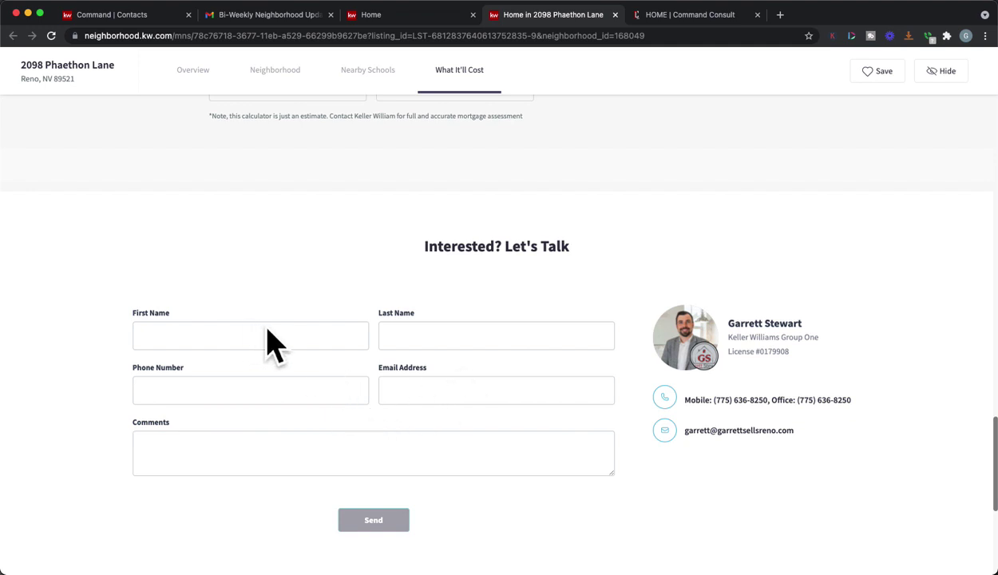
{"action": "scroll", "coordinate": [268, 339], "scroll_direction": "up", "scroll_amount": 2}
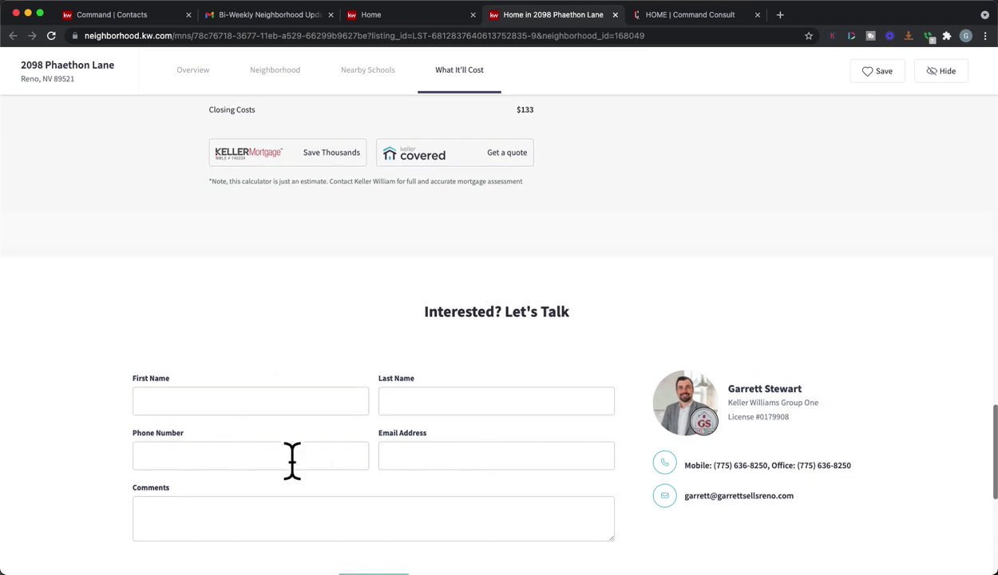
{"action": "scroll", "coordinate": [292, 459], "scroll_direction": "up", "scroll_amount": 10}
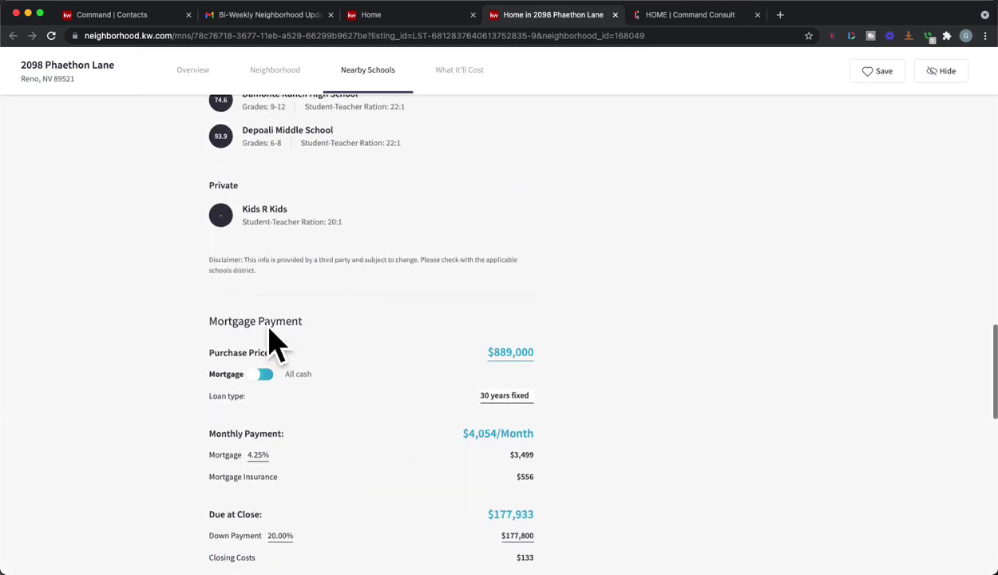
{"action": "scroll", "coordinate": [237, 387], "scroll_direction": "up", "scroll_amount": 11}
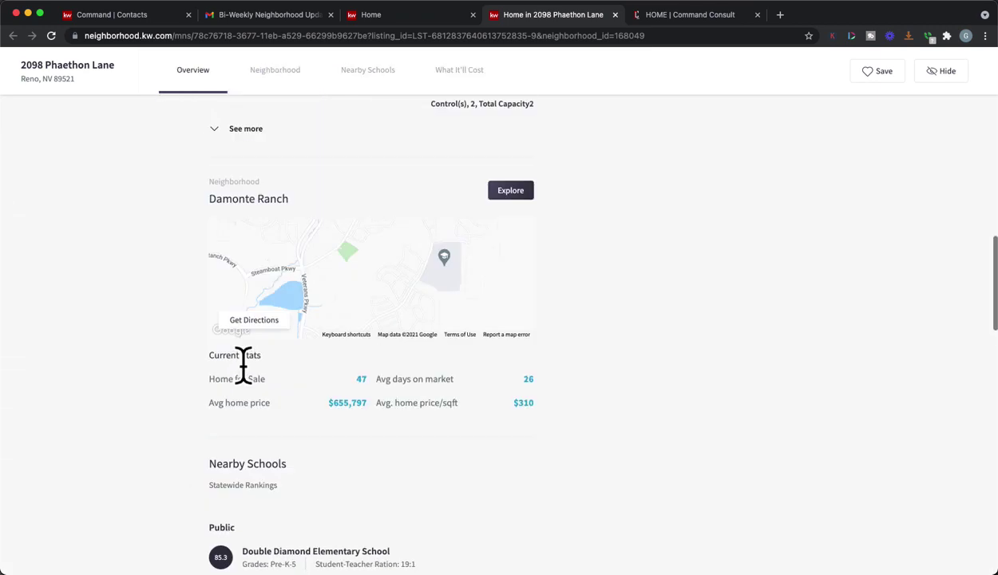
{"action": "scroll", "coordinate": [243, 364], "scroll_direction": "up", "scroll_amount": 7}
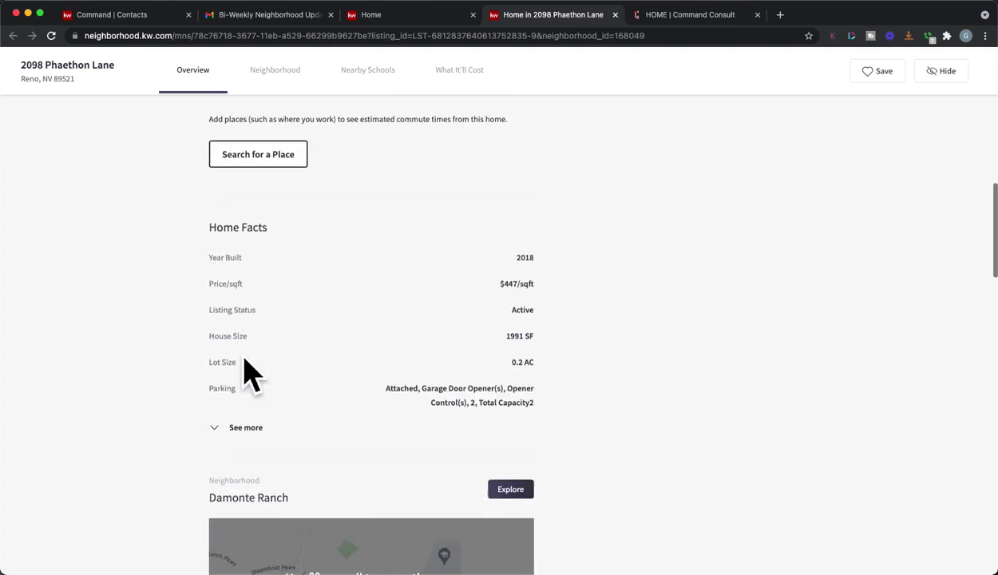
{"action": "scroll", "coordinate": [244, 375], "scroll_direction": "up", "scroll_amount": 17}
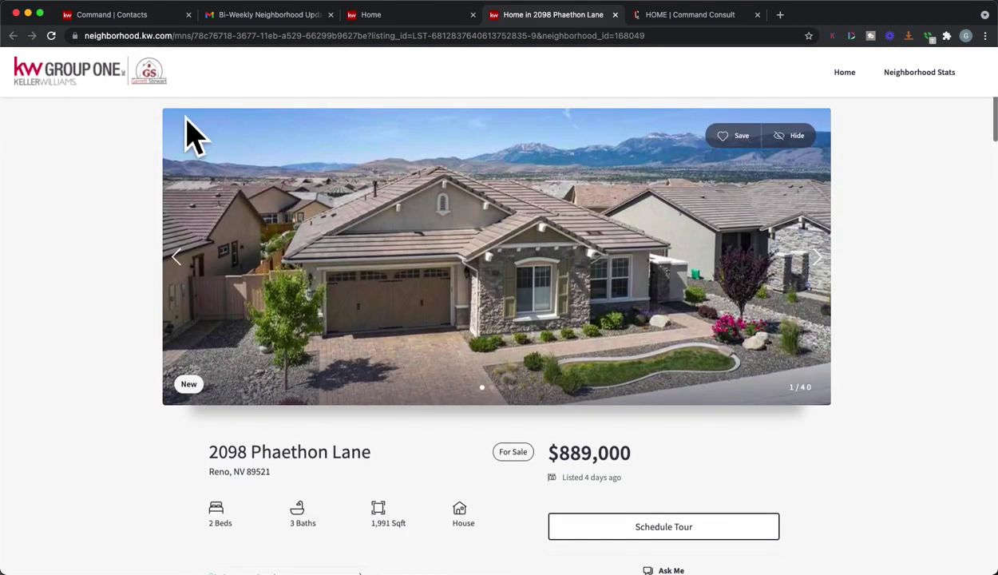
- Return to the contact record in Command and view the details of the viewed listing recorded in its timeline
{"action": "left_click", "coordinate": [433, 18]}
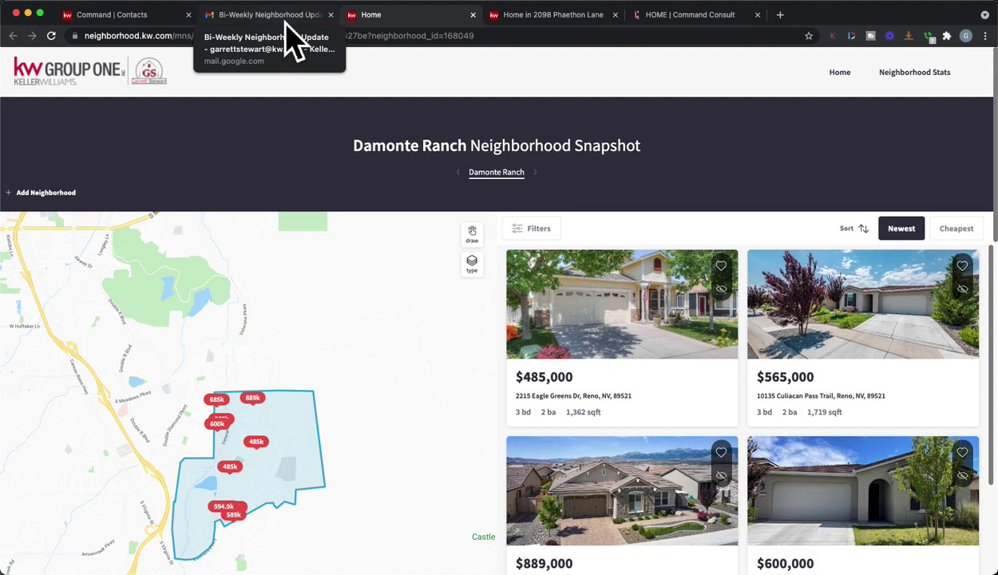
{"action": "left_click", "coordinate": [164, 16]}
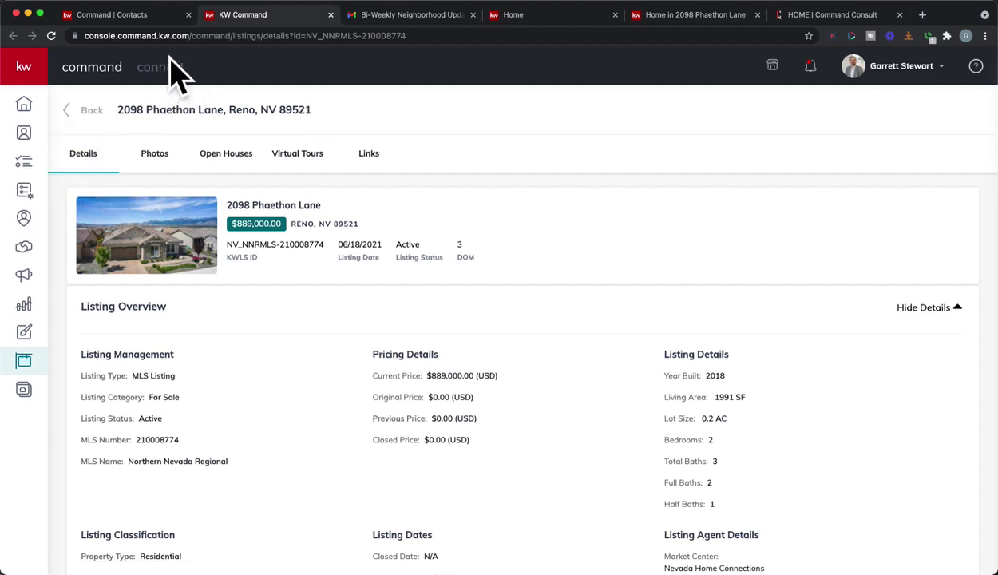
{"action": "left_click", "coordinate": [146, 19]}
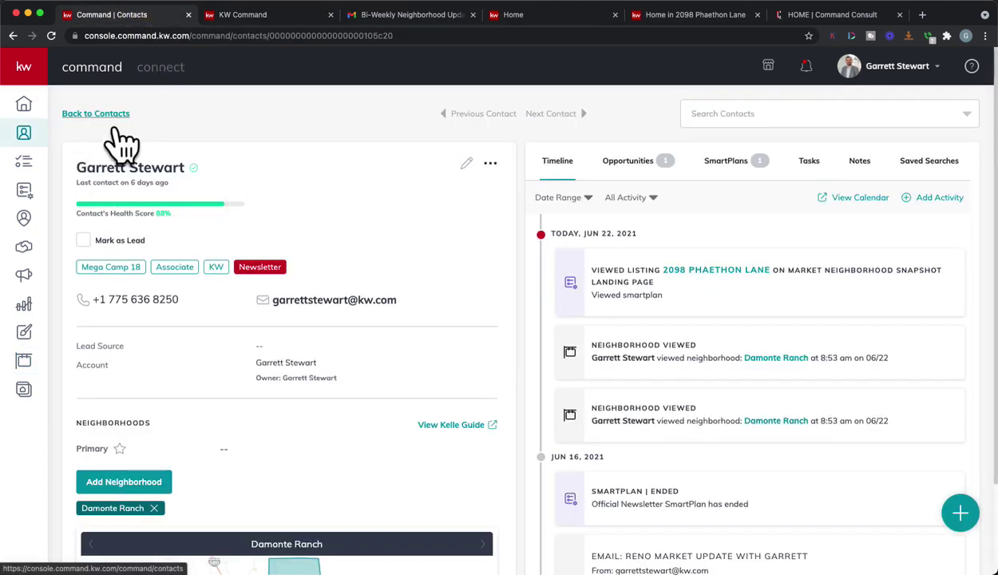
- Return to the full contacts list, check the available column options, and sort the contacts by Last Visited, most recent first
{"action": "left_click", "coordinate": [36, 132]}
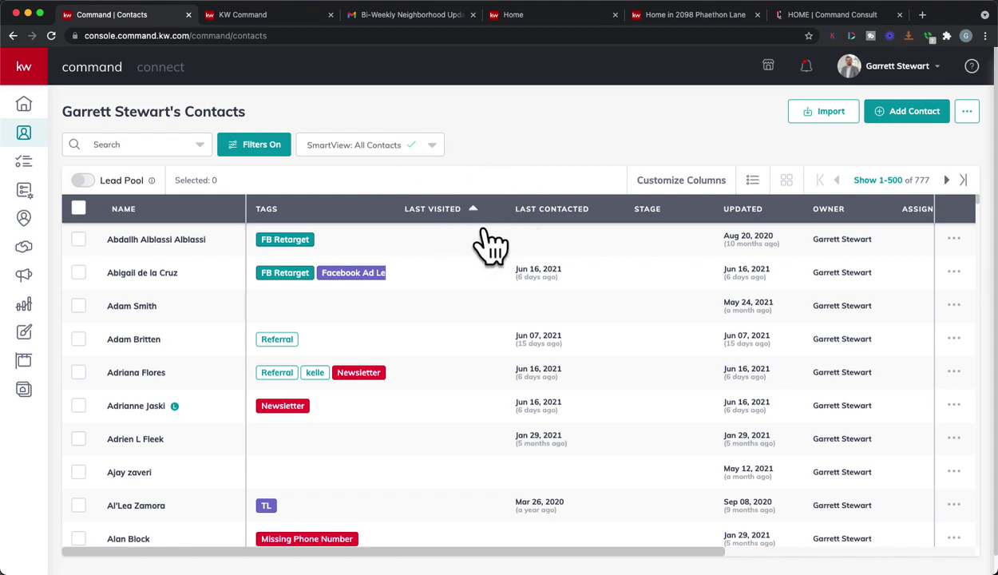
{"action": "left_click", "coordinate": [671, 182]}
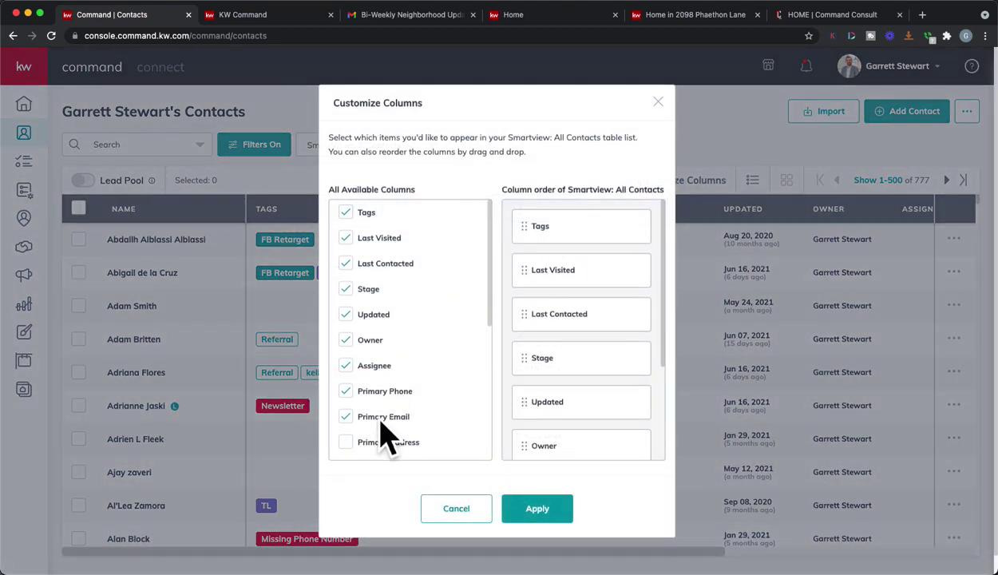
{"action": "scroll", "coordinate": [392, 423], "scroll_direction": "down", "scroll_amount": 1}
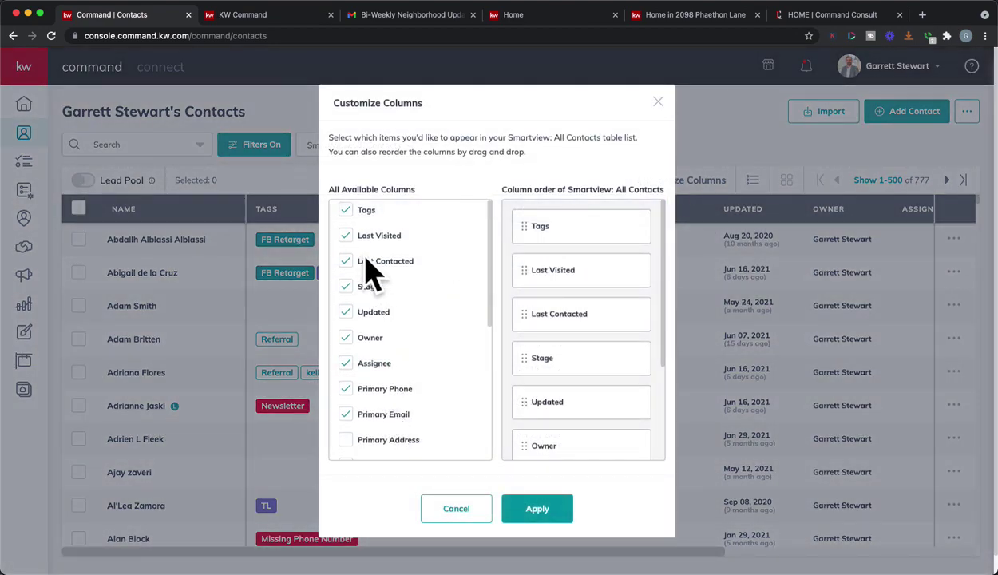
{"action": "left_click", "coordinate": [658, 101]}
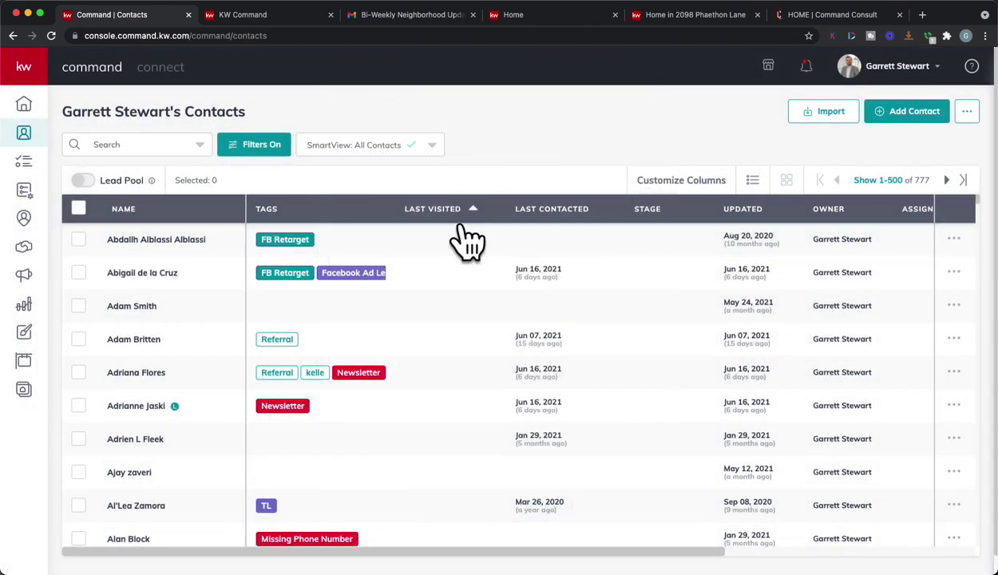
{"action": "left_click", "coordinate": [461, 227]}
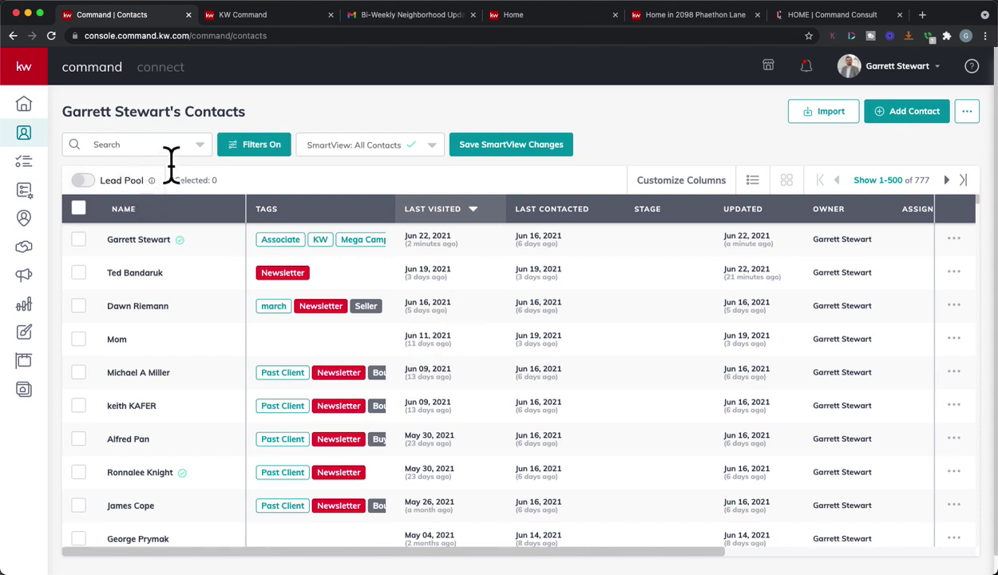
- Open the SmartPlans library and search it by plan name for "missing address"
{"action": "left_click", "coordinate": [47, 203]}
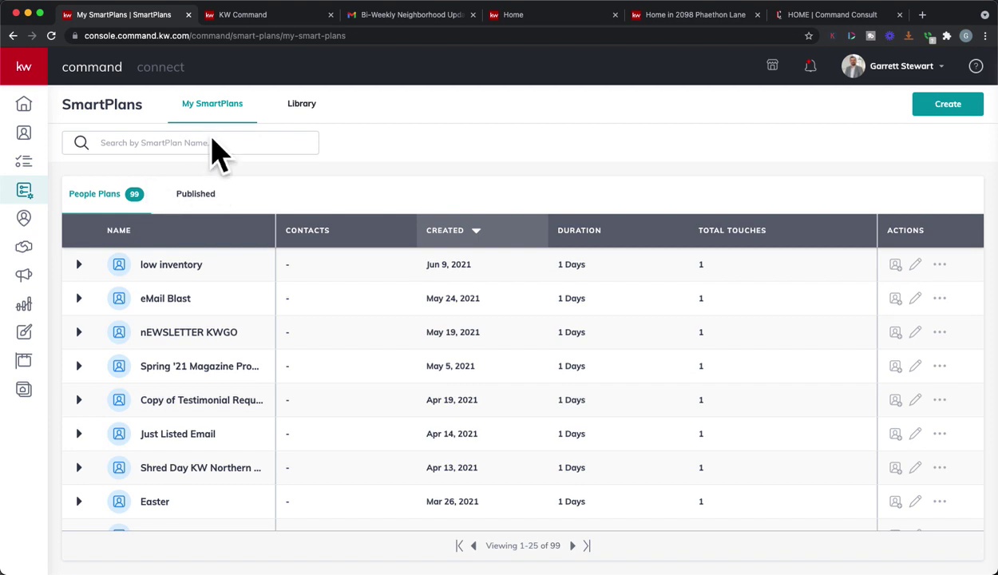
{"action": "left_click", "coordinate": [313, 119]}
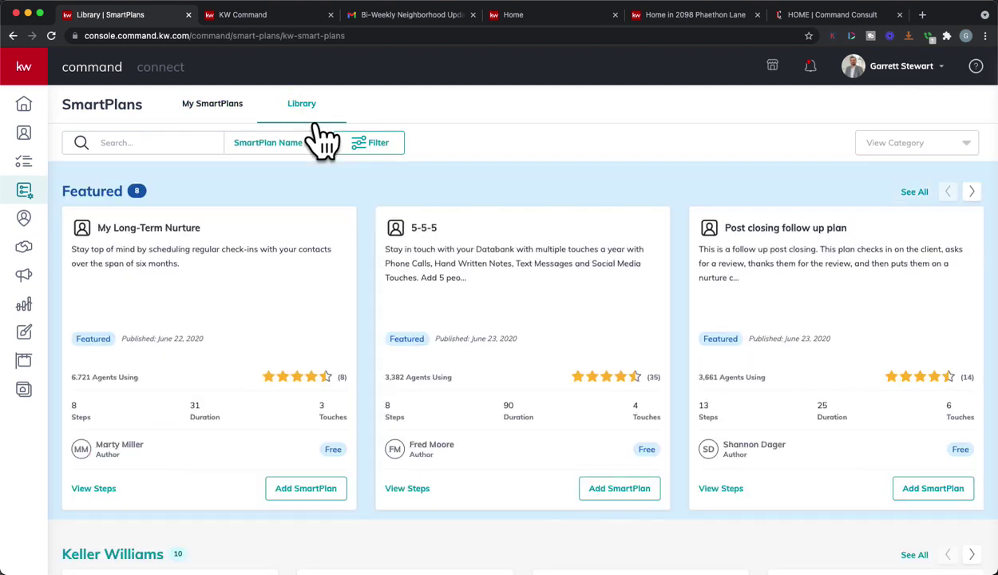
{"action": "left_click", "coordinate": [169, 142]}
{"action": "type", "text": "miss address"}
{"action": "key", "text": "Return"}
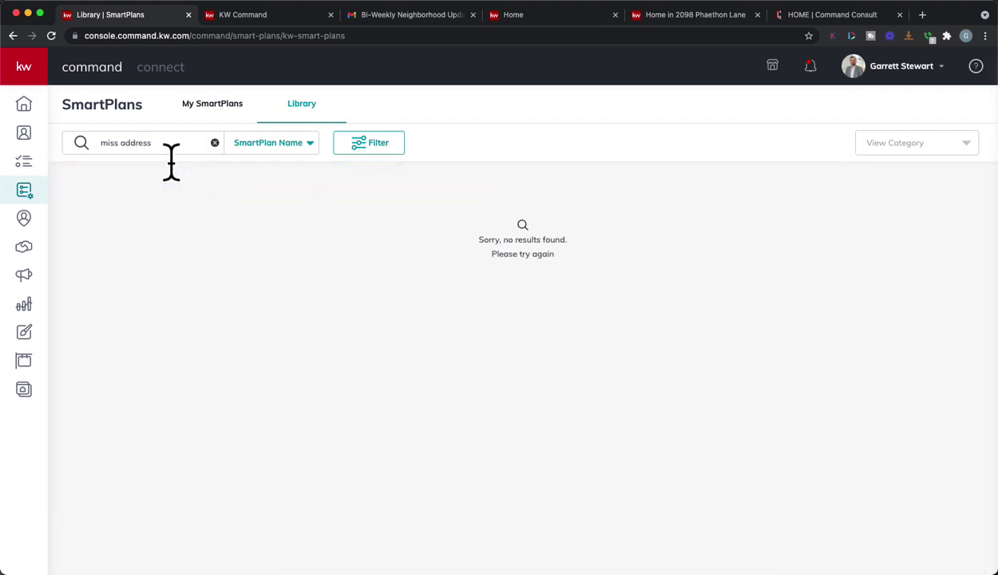
{"action": "left_click", "coordinate": [117, 143]}
{"action": "type", "text": "ing"}
{"action": "key", "text": "Return"}
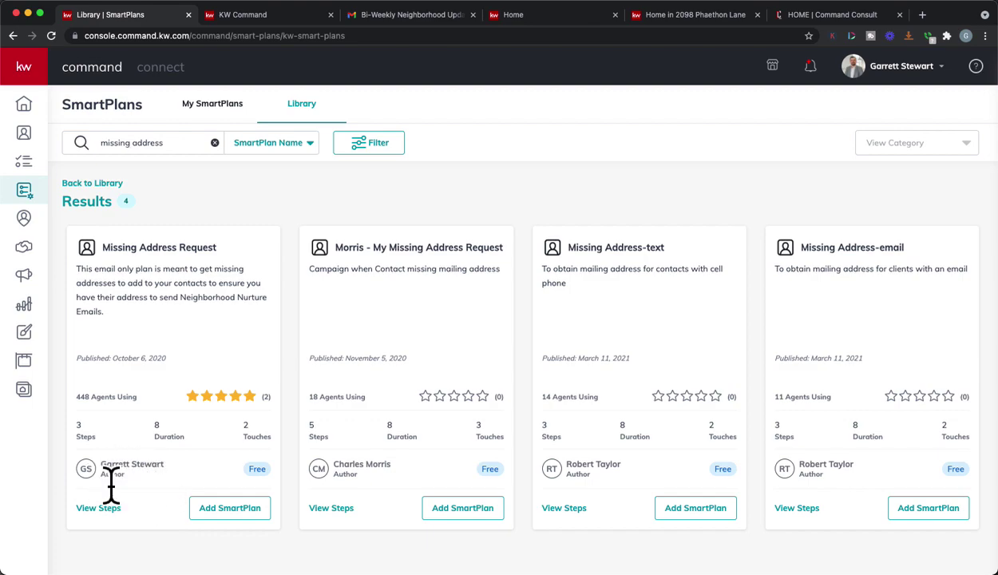
- Review the emails in the Missing Address Request SmartPlan and try to add it to My SmartPlans as My Missing Address Request
{"action": "left_click", "coordinate": [99, 508]}
{"action": "mouse_move", "coordinate": [386, 256]}
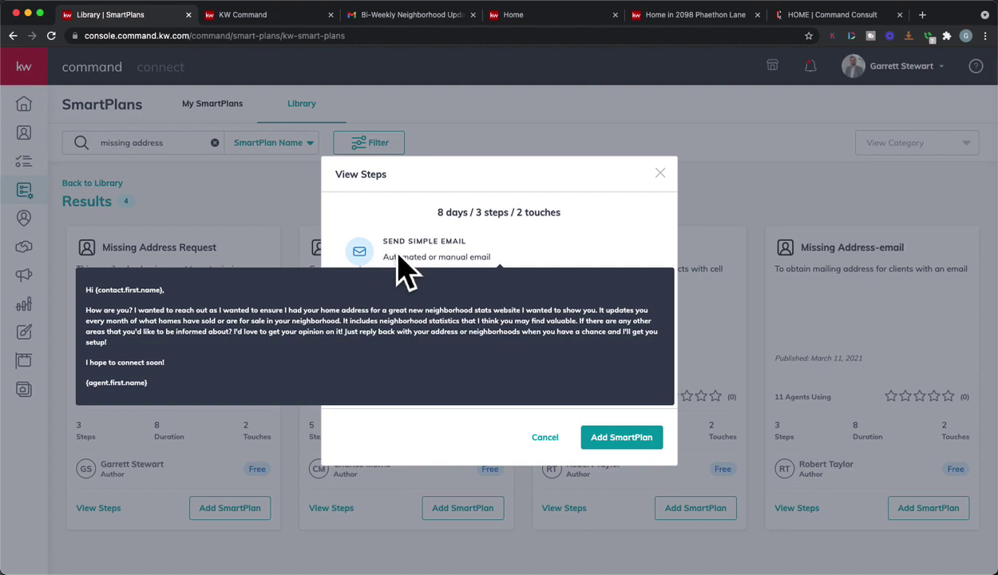
{"action": "mouse_move", "coordinate": [364, 343]}
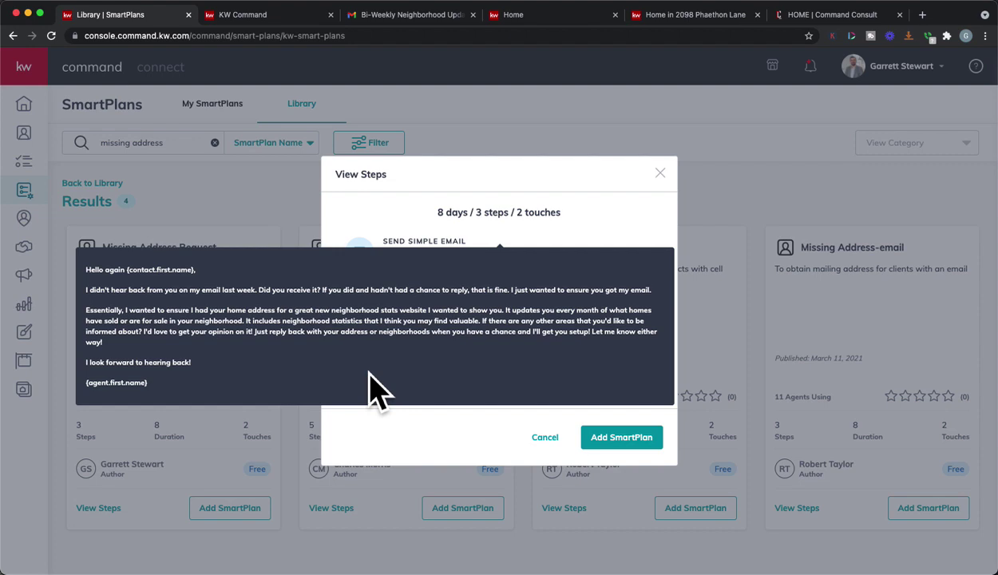
{"action": "left_click", "coordinate": [641, 453]}
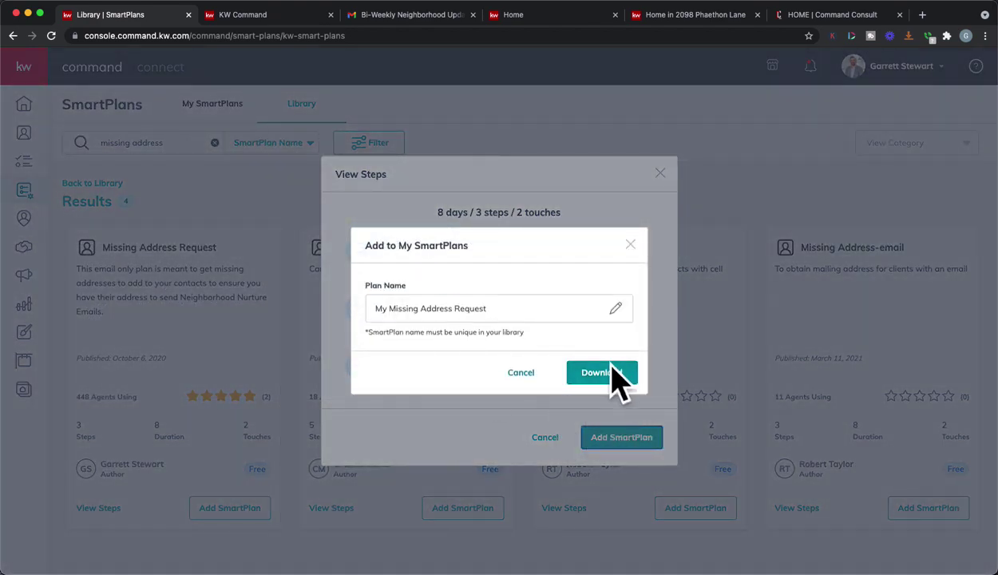
{"action": "left_click", "coordinate": [601, 372]}
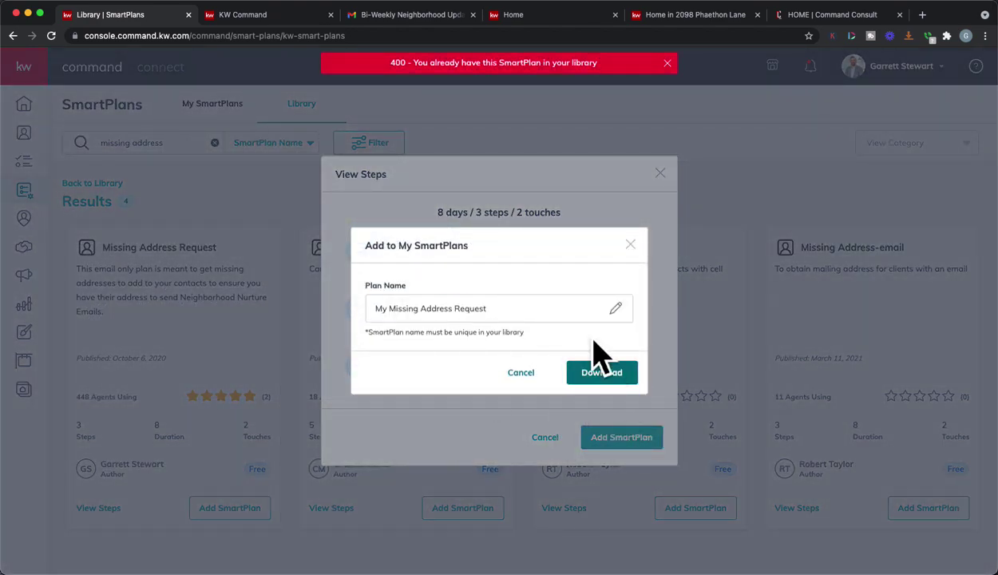
{"action": "left_click", "coordinate": [630, 245]}
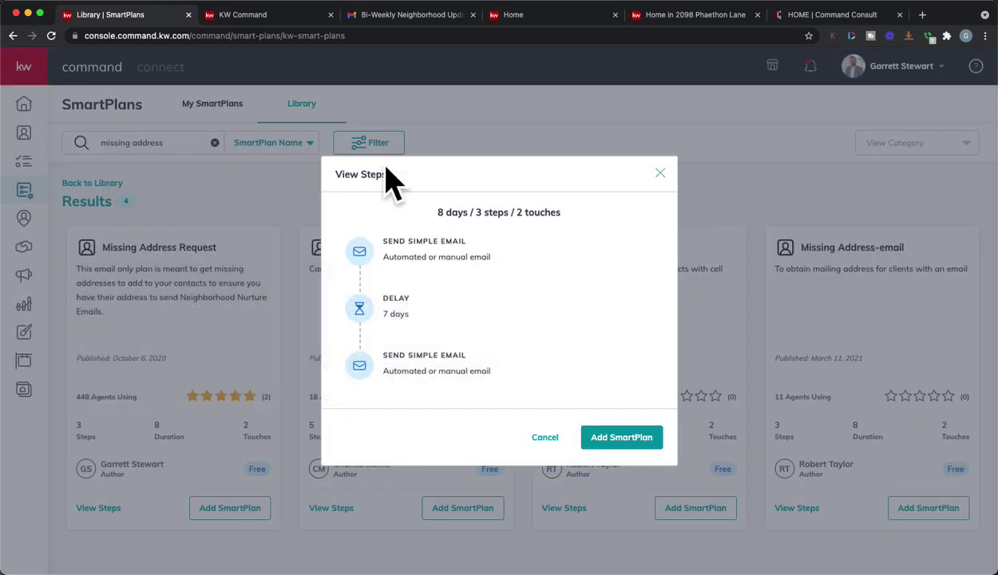
{"action": "left_click", "coordinate": [659, 173]}
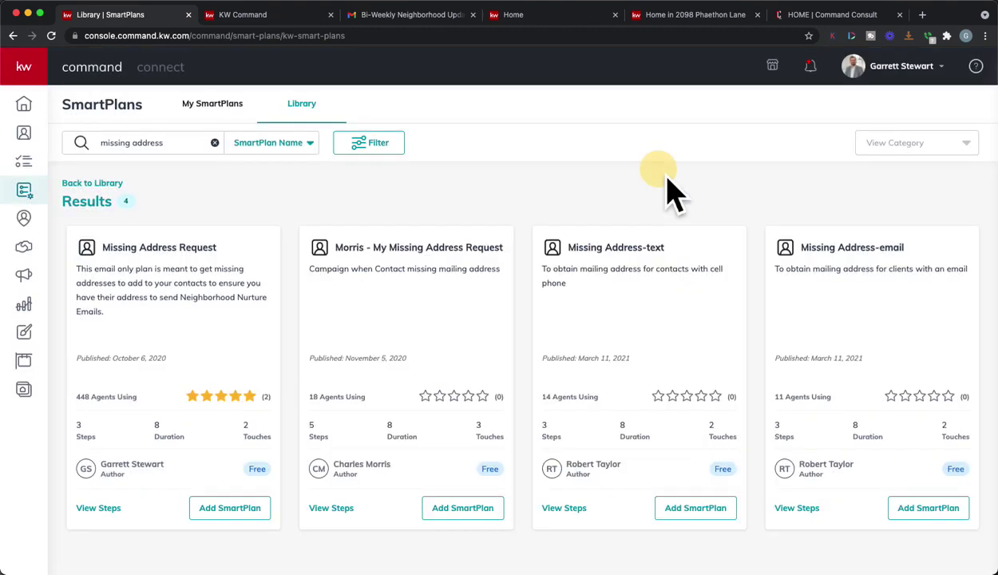
- Search the library for "missing email" and add the Missing Email SmartPlan to My SmartPlans as My Missing Email SmartPlan
{"action": "double_click", "coordinate": [156, 146]}
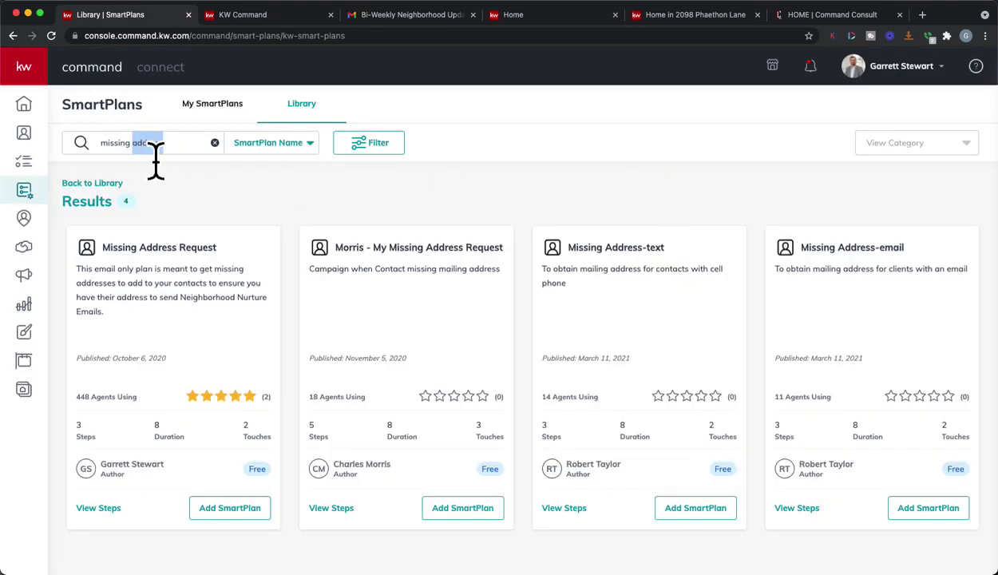
{"action": "type", "text": "email"}
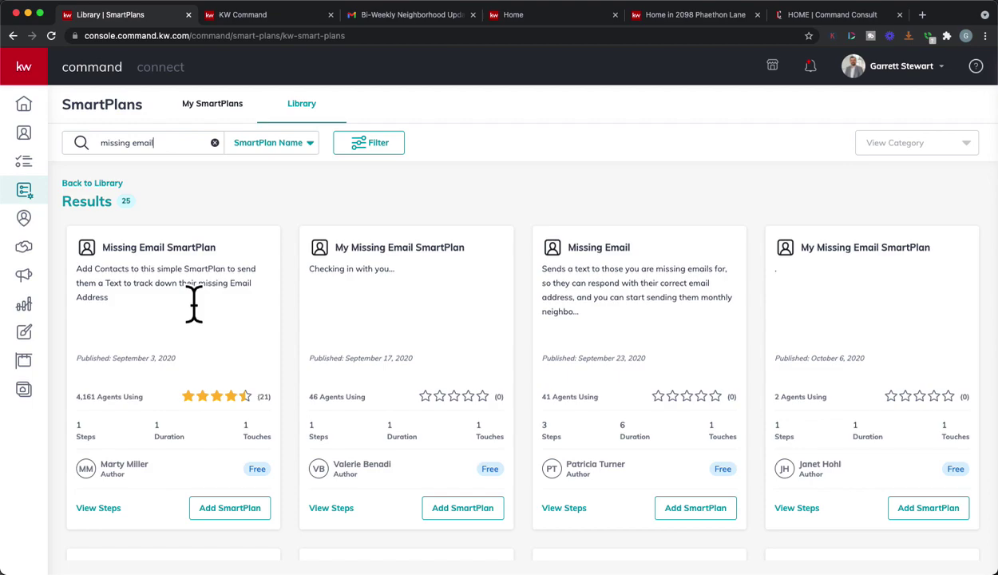
{"action": "left_click", "coordinate": [116, 511]}
{"action": "mouse_move", "coordinate": [369, 316]}
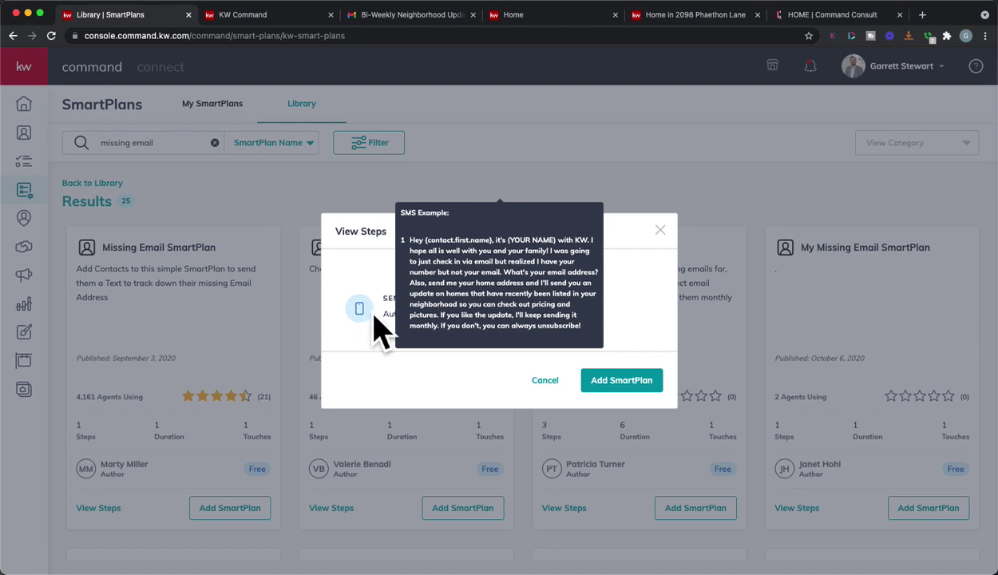
{"action": "left_click", "coordinate": [622, 382]}
{"action": "left_click", "coordinate": [607, 375]}
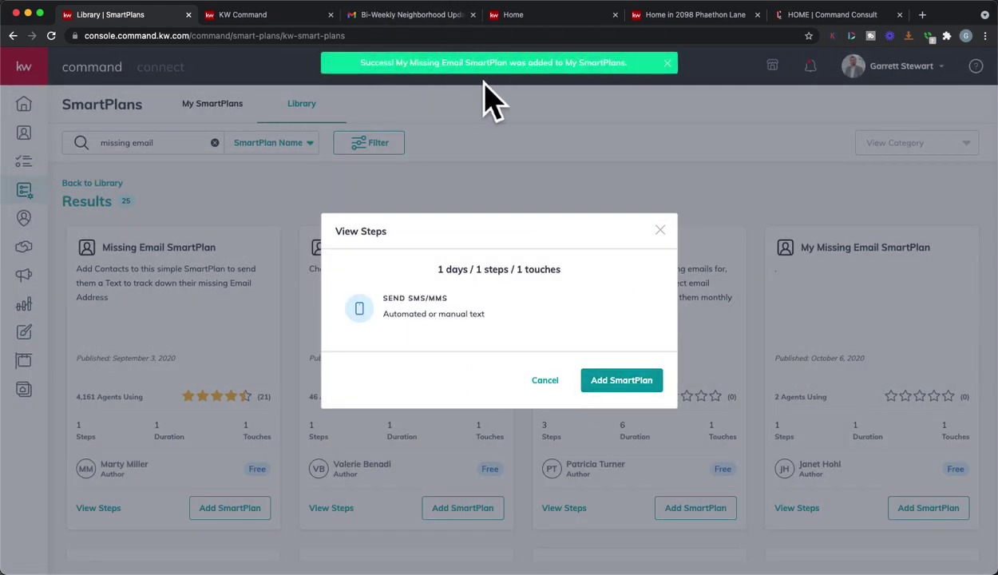
- Open My Missing Email SmartPlan from My SmartPlans for editing
{"action": "left_click", "coordinate": [204, 126]}
{"action": "left_click", "coordinate": [230, 128]}
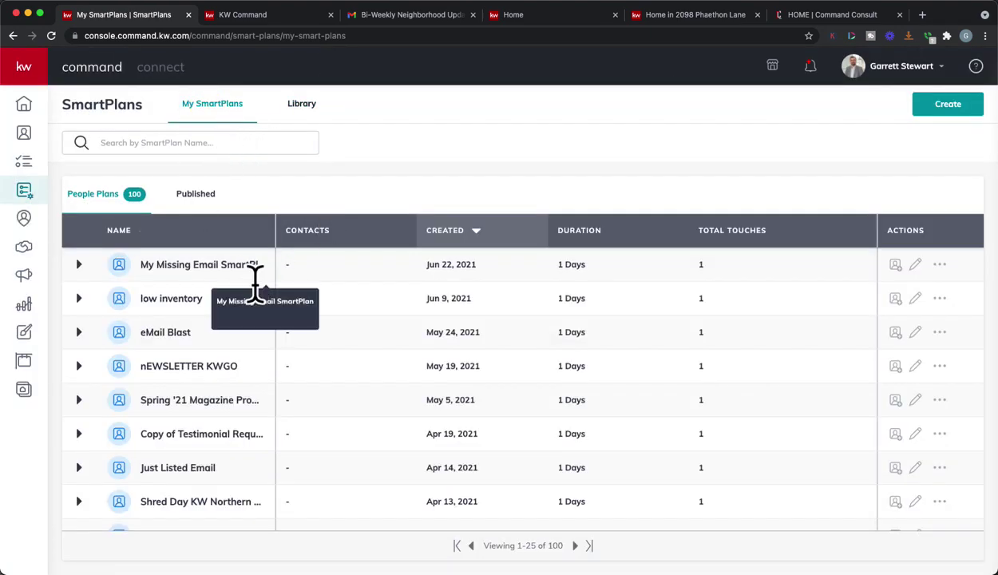
{"action": "left_click", "coordinate": [935, 280]}
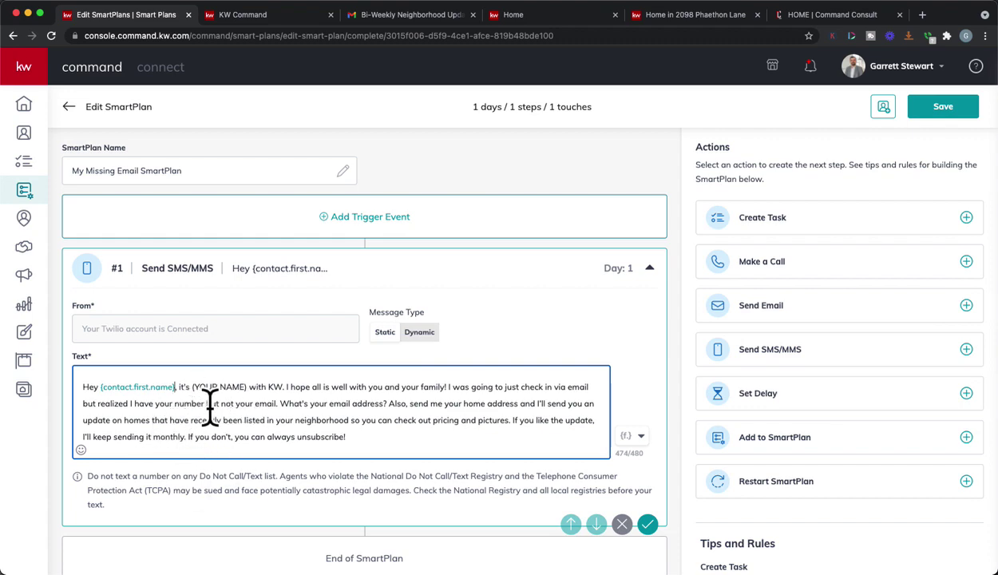
- Remove the (YOUR NAME) placeholder from the text message in the Send SMS/MMS step
{"action": "scroll", "coordinate": [206, 409], "scroll_direction": "down", "scroll_amount": 1}
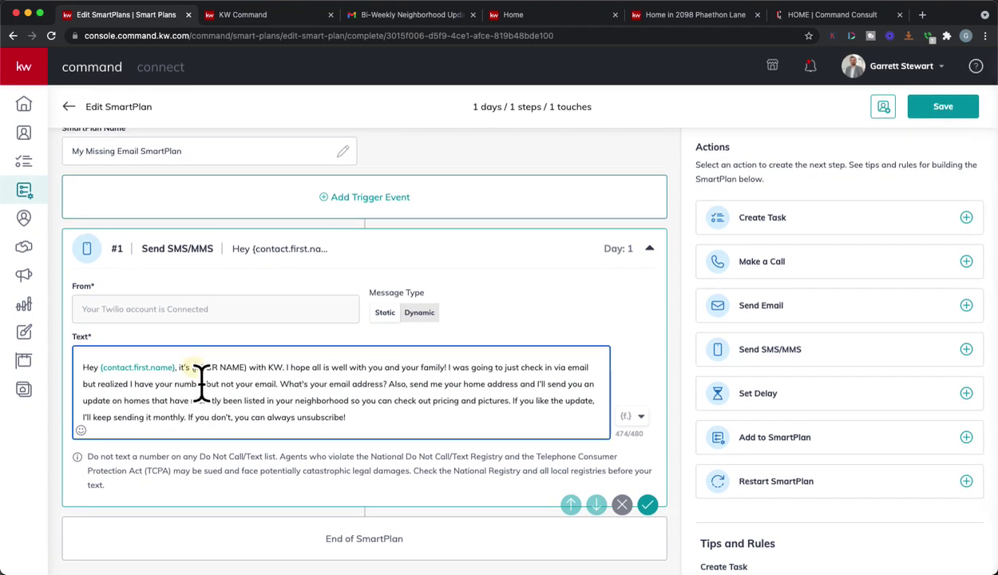
{"action": "left_click_drag", "start_coordinate": [193, 368], "coordinate": [247, 369]}
{"action": "left_click", "coordinate": [647, 427]}
{"action": "left_click", "coordinate": [223, 367]}
{"action": "left_click", "coordinate": [240, 369]}
{"action": "left_click_drag", "start_coordinate": [244, 368], "coordinate": [189, 368]}
{"action": "key", "text": "BackSpace"}
{"action": "left_click", "coordinate": [639, 423]}
{"action": "left_click", "coordinate": [586, 317]}
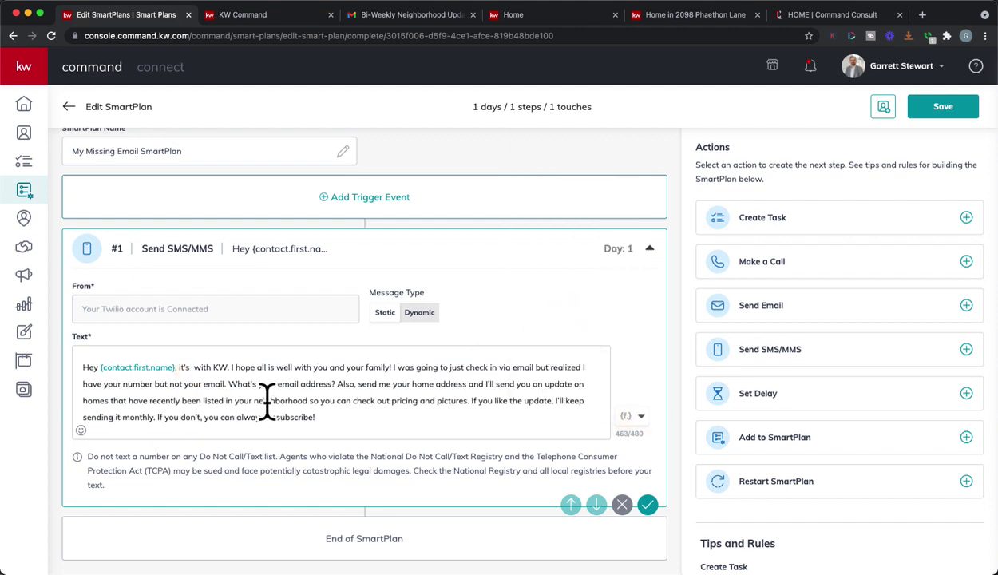
- Insert the agent's first name after "it's" in the text message and save the SmartPlan
{"action": "left_click", "coordinate": [201, 381]}
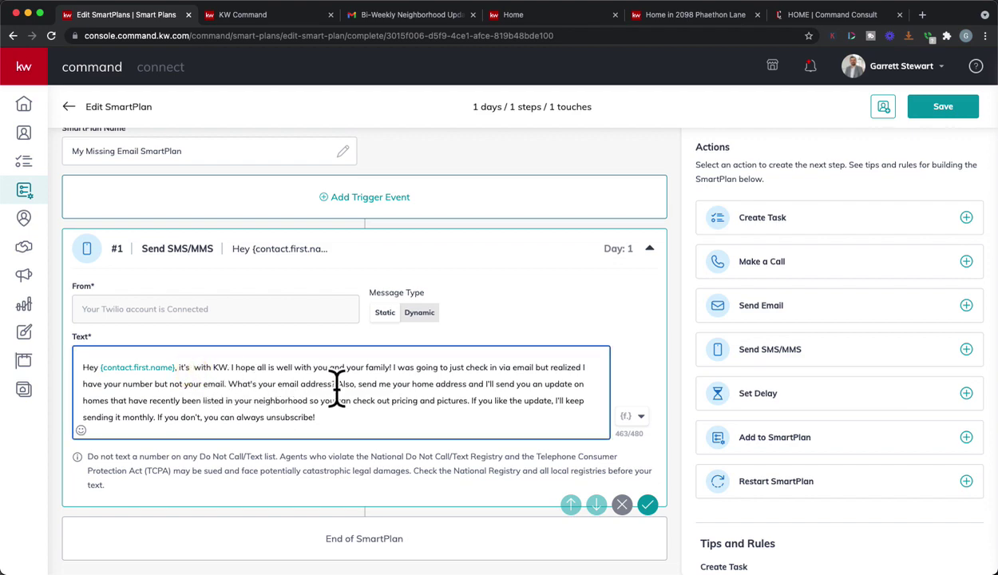
{"action": "type", "text": "Garrett"}
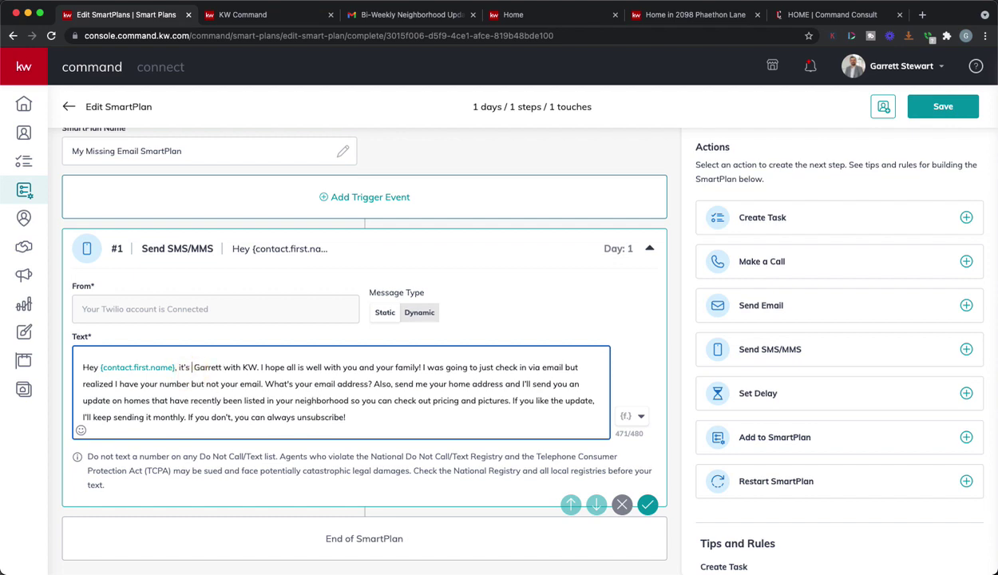
{"action": "key", "text": "BackSpace"}
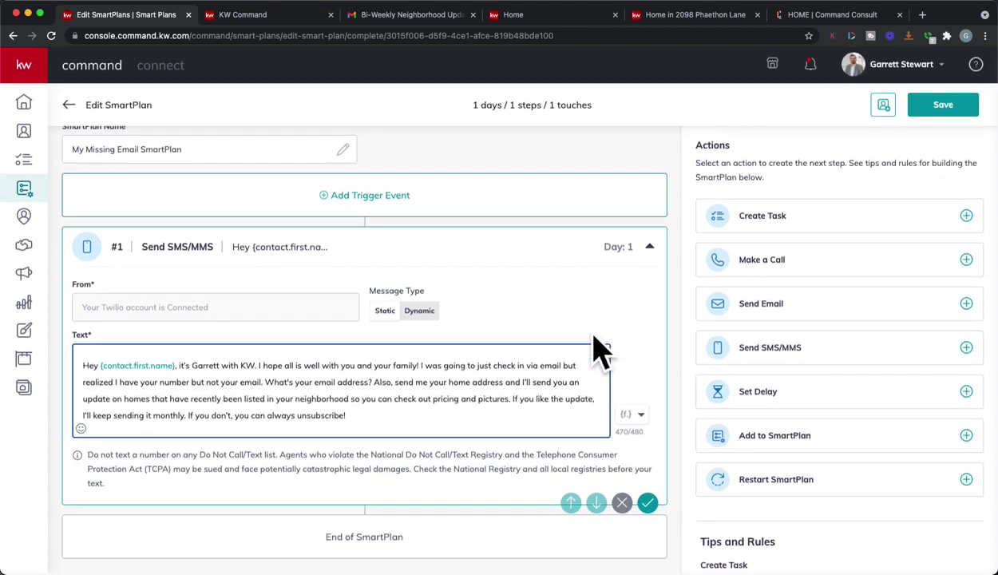
{"action": "left_click", "coordinate": [648, 504]}
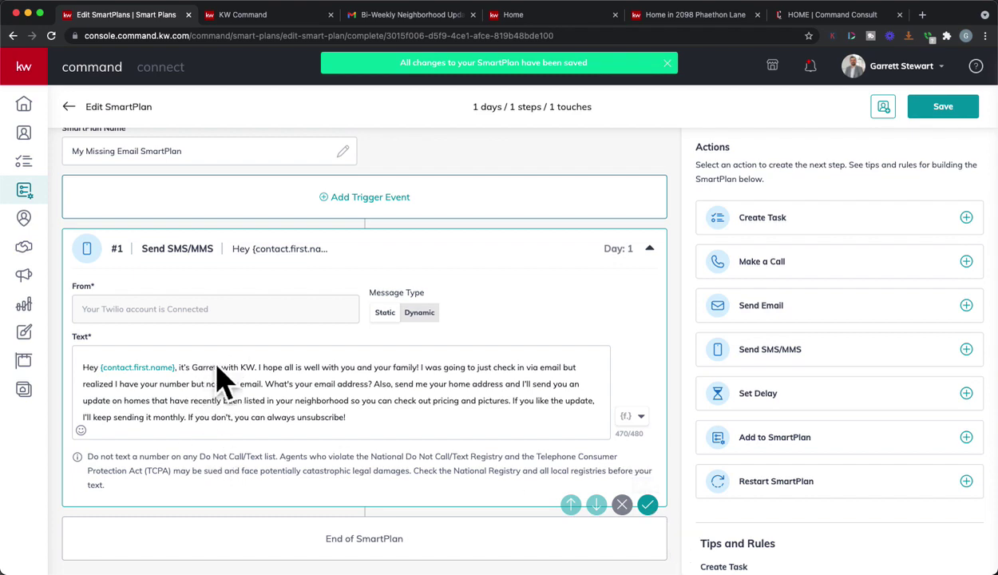
{"action": "scroll", "coordinate": [212, 377], "scroll_direction": "up", "scroll_amount": 2}
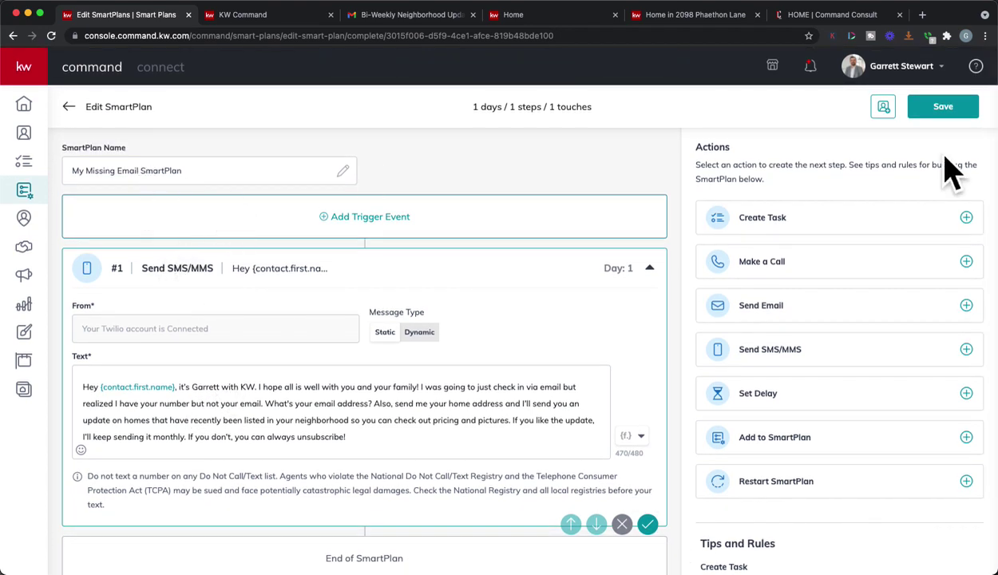
{"action": "left_click", "coordinate": [932, 108]}
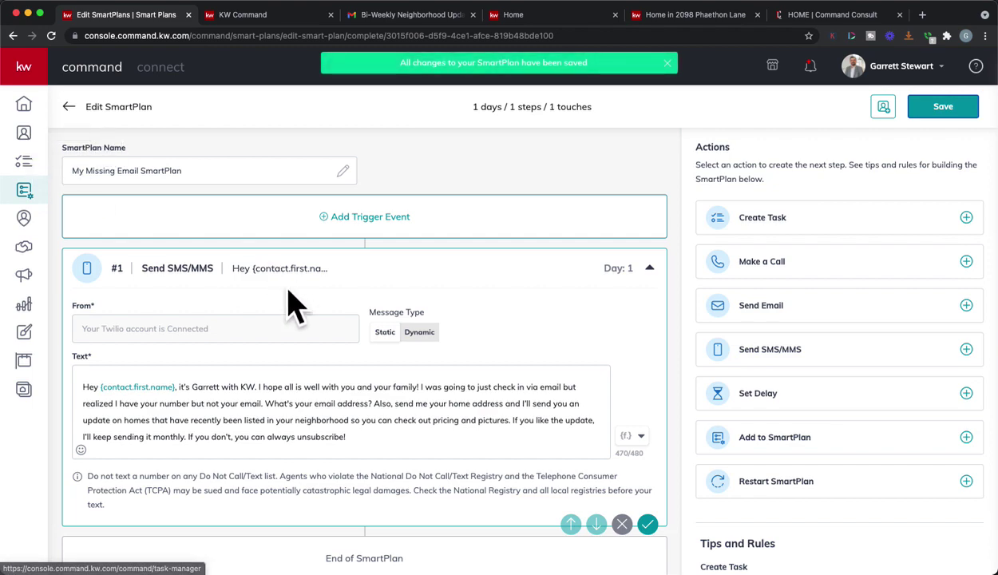
- Return to the contacts list and add the Primary Address column to the All Contacts SmartView
{"action": "left_click", "coordinate": [51, 152]}
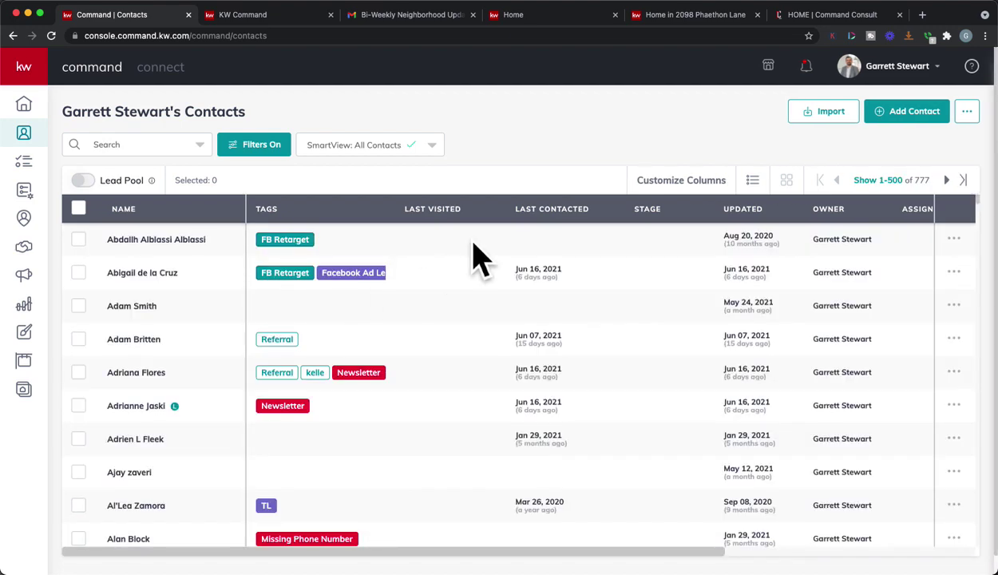
{"action": "left_click", "coordinate": [451, 209]}
{"action": "left_click", "coordinate": [703, 185]}
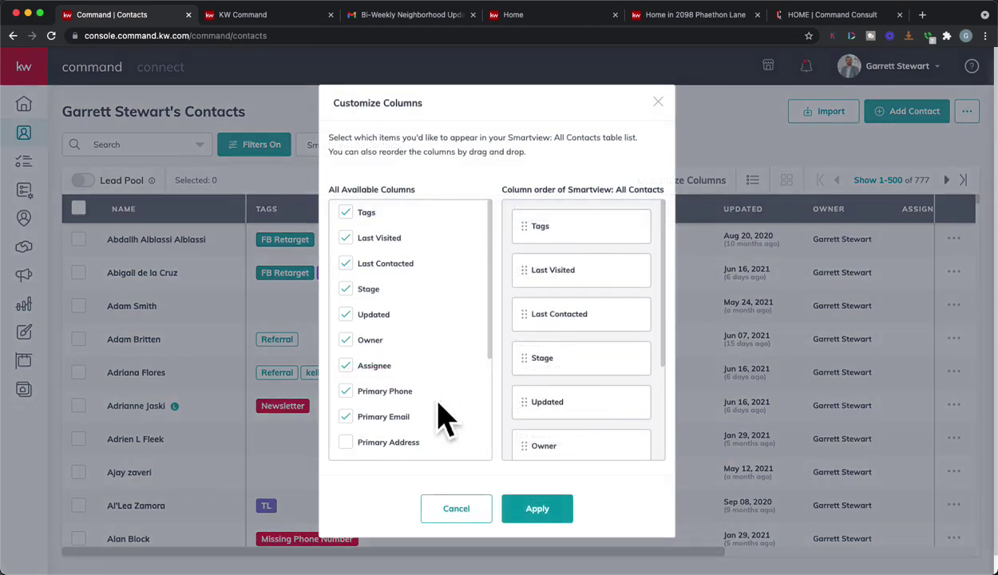
{"action": "left_click", "coordinate": [345, 441]}
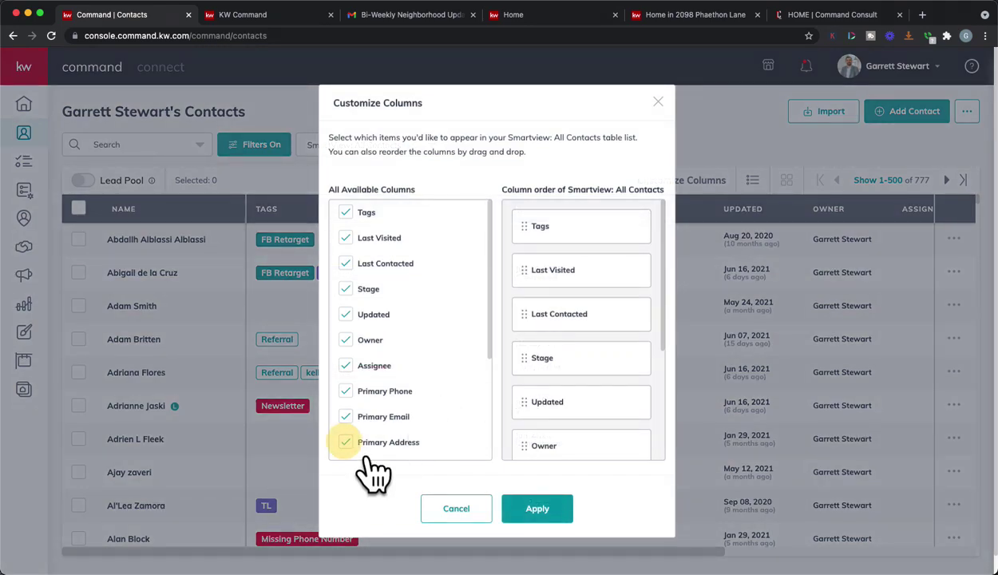
{"action": "left_click", "coordinate": [566, 518]}
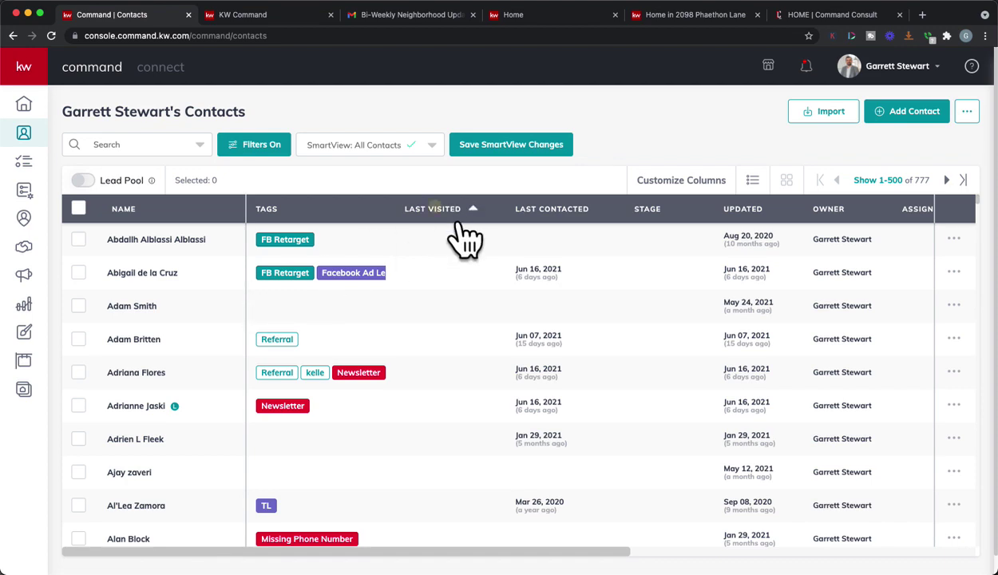
- Sort the contacts by Last Visited, most recent first, and select the fourth, seventh and ninth contacts
{"action": "left_click", "coordinate": [459, 212]}
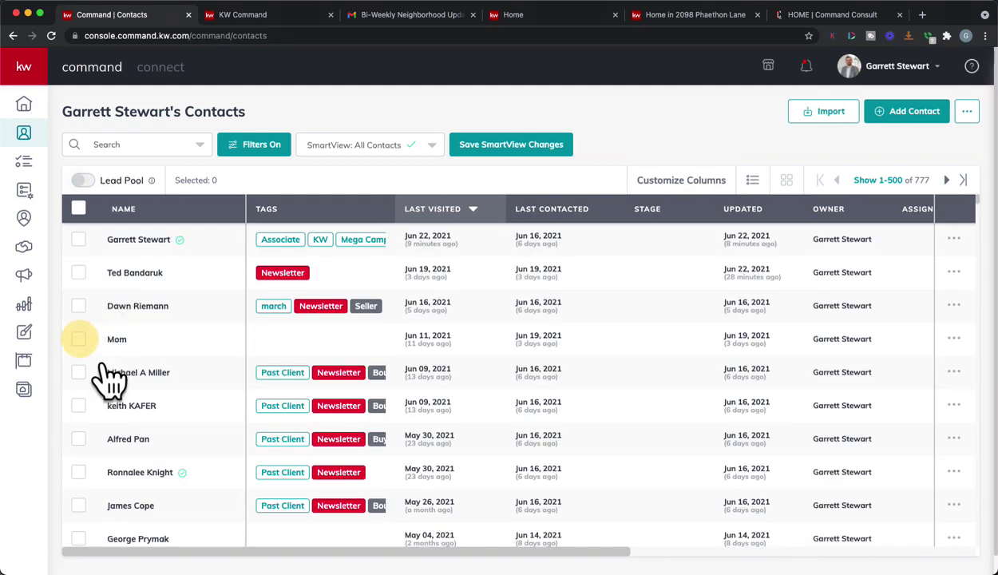
{"action": "left_click", "coordinate": [79, 438]}
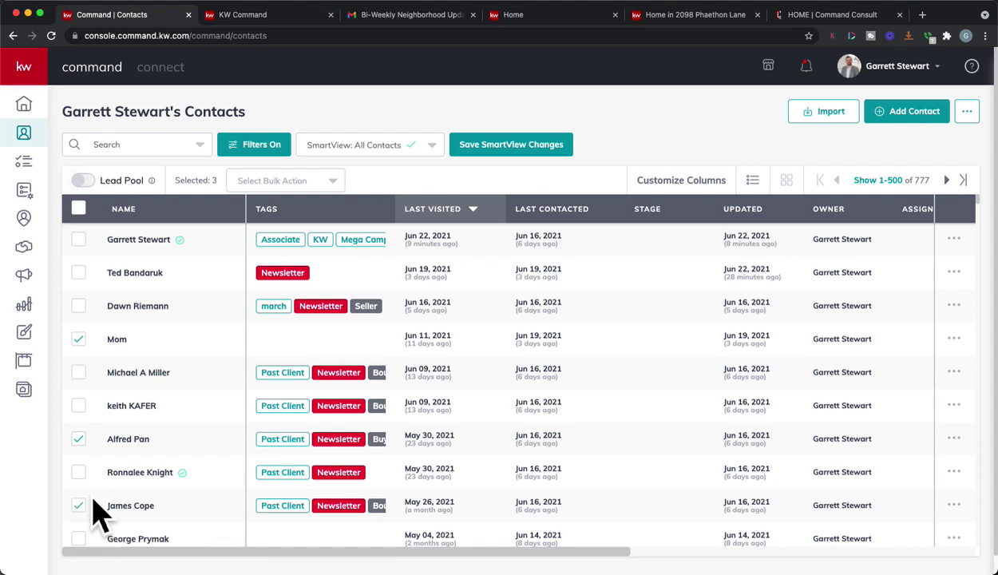
- View the SmartPlans the selected contacts can be added to in bulk, and close the list without choosing one
{"action": "left_click", "coordinate": [290, 183]}
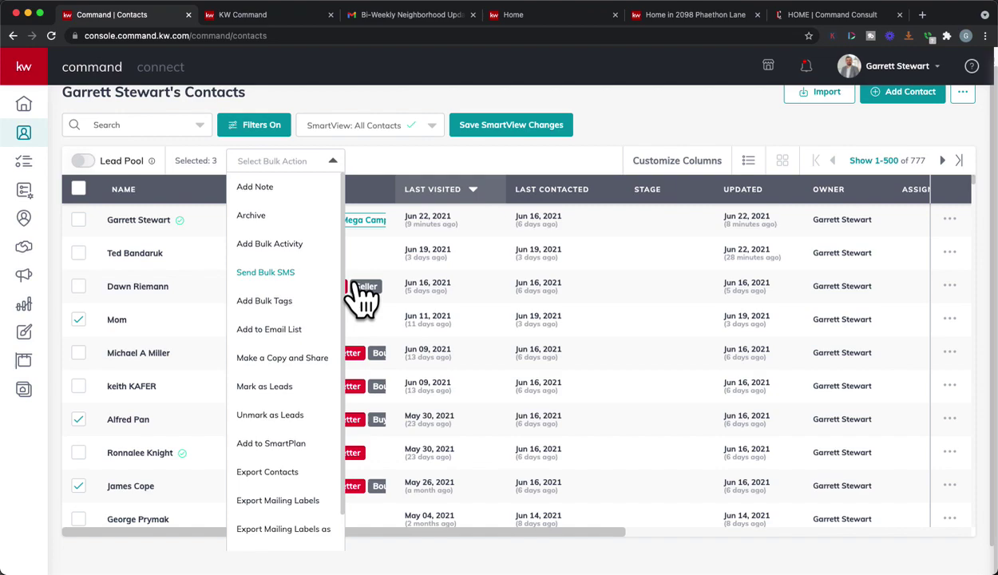
{"action": "left_click", "coordinate": [311, 443]}
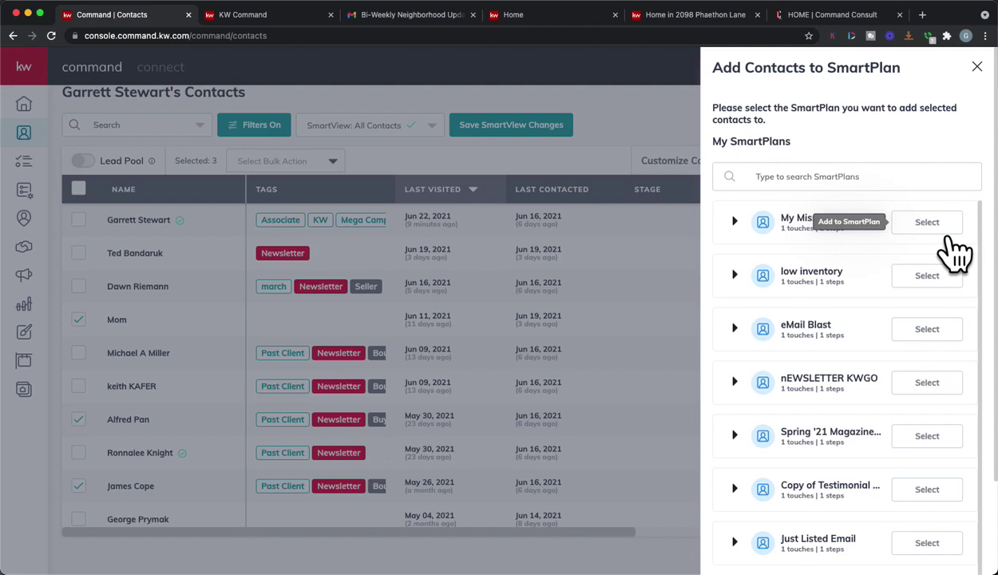
{"action": "left_click", "coordinate": [977, 67]}
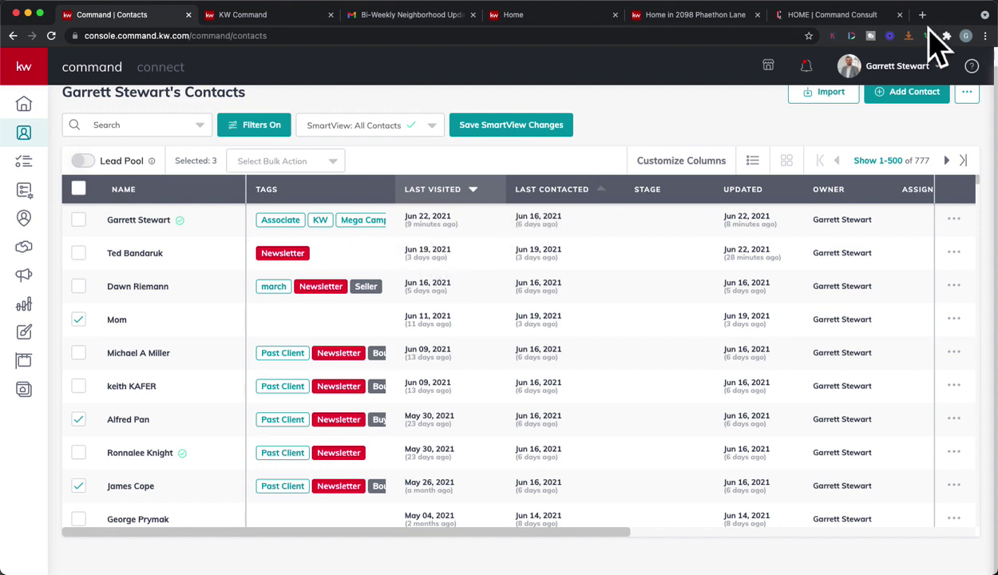
- Switch to the Command Consult website's home page
{"action": "left_click", "coordinate": [858, 16]}
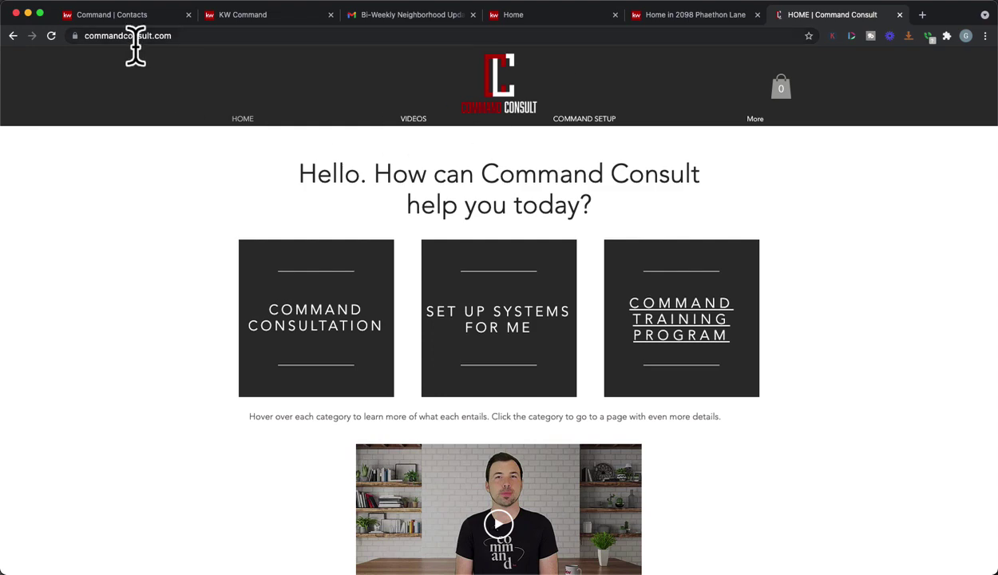